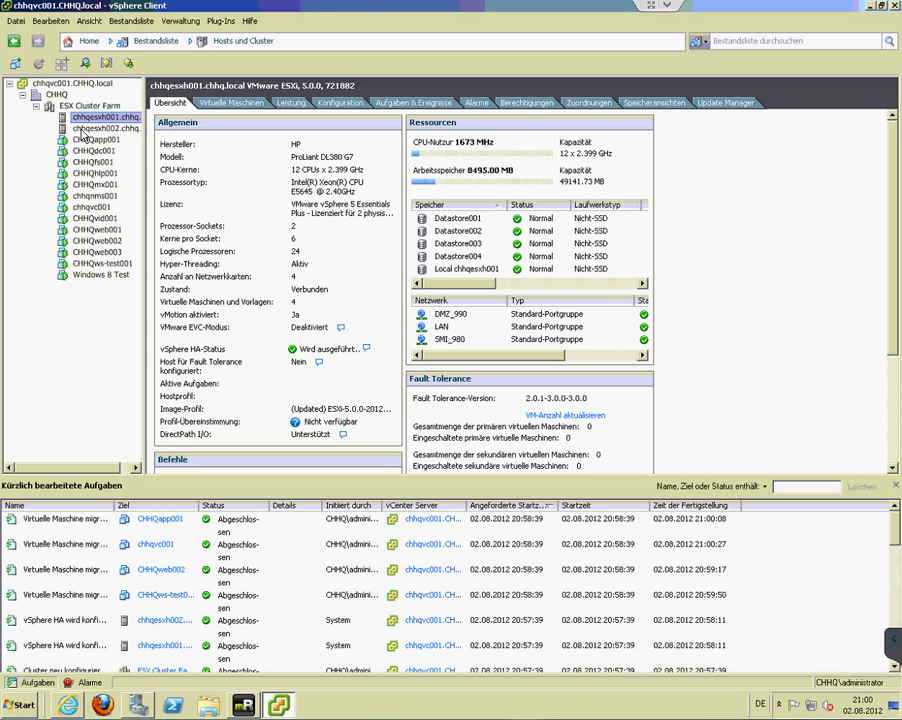
- Compare the summaries of hosts chhqesxh002 and chhqesxh001, and list the virtual machines on chhqesxh001
{"action": "left_click", "coordinate": [93, 127]}
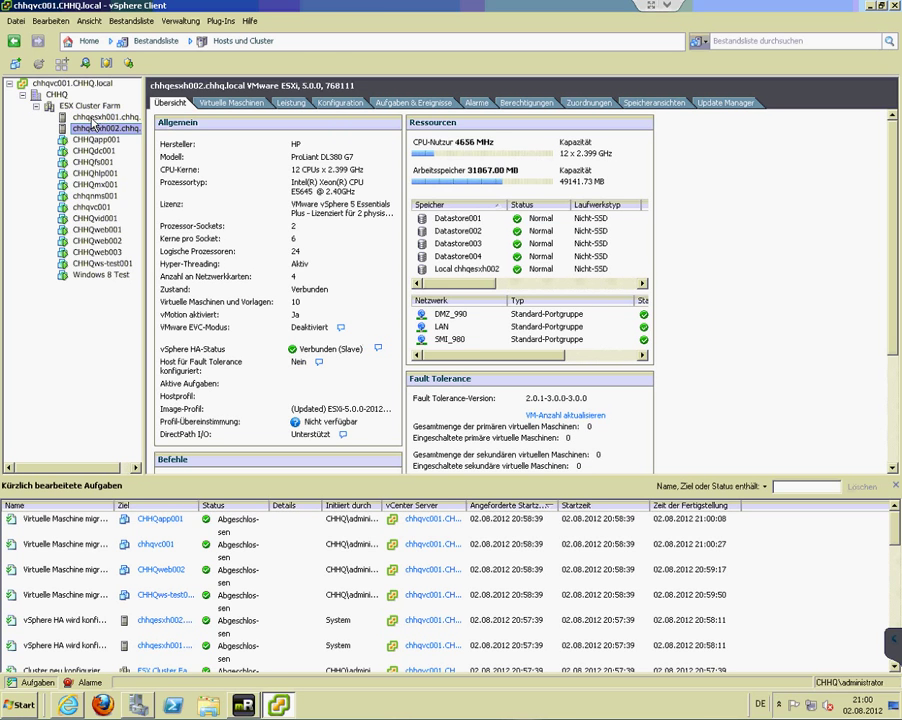
{"action": "left_click", "coordinate": [93, 117]}
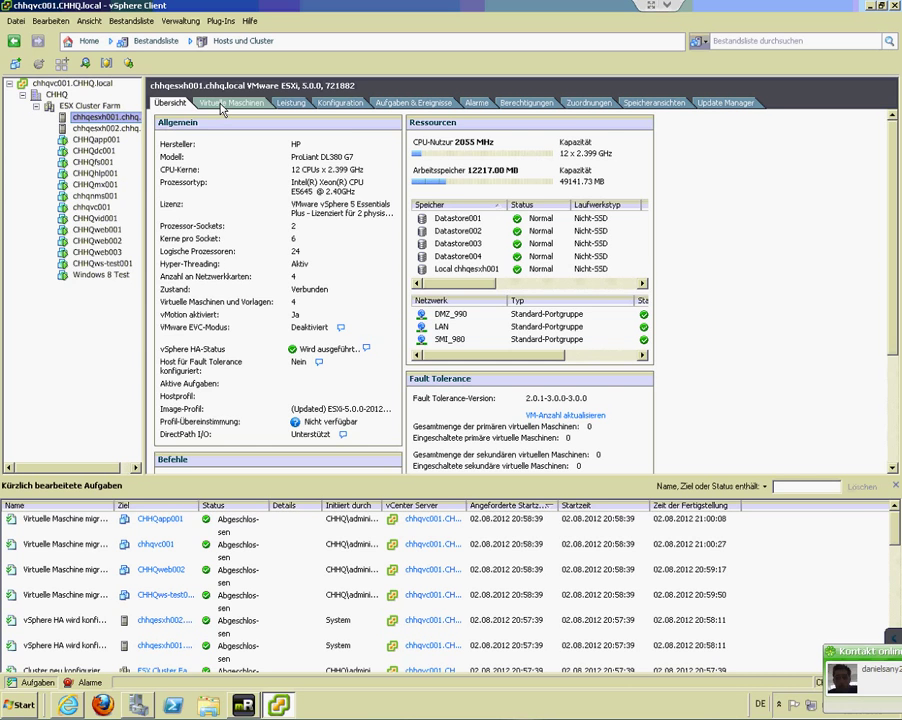
{"action": "left_click", "coordinate": [224, 104]}
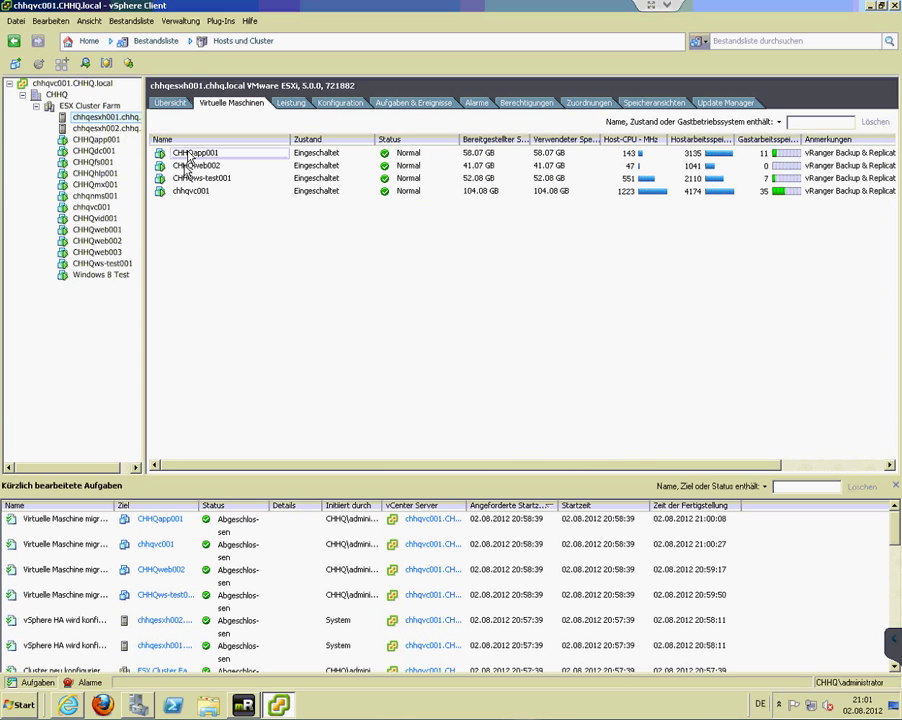
- Migrate all four virtual machines on chhqesxh001 to host chhqesxh002.chhq.local, changing only the host and using high vMotion priority
{"action": "left_click", "coordinate": [186, 157]}
{"action": "left_click", "coordinate": [194, 192], "text": "shift"}
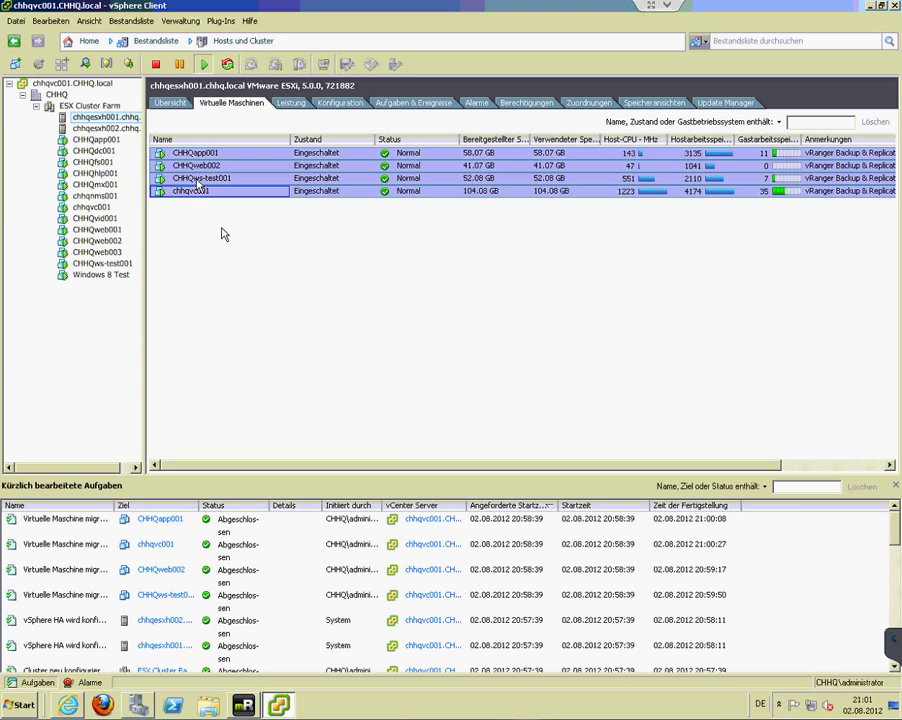
{"action": "right_click", "coordinate": [197, 168]}
{"action": "mouse_move", "coordinate": [240, 178]}
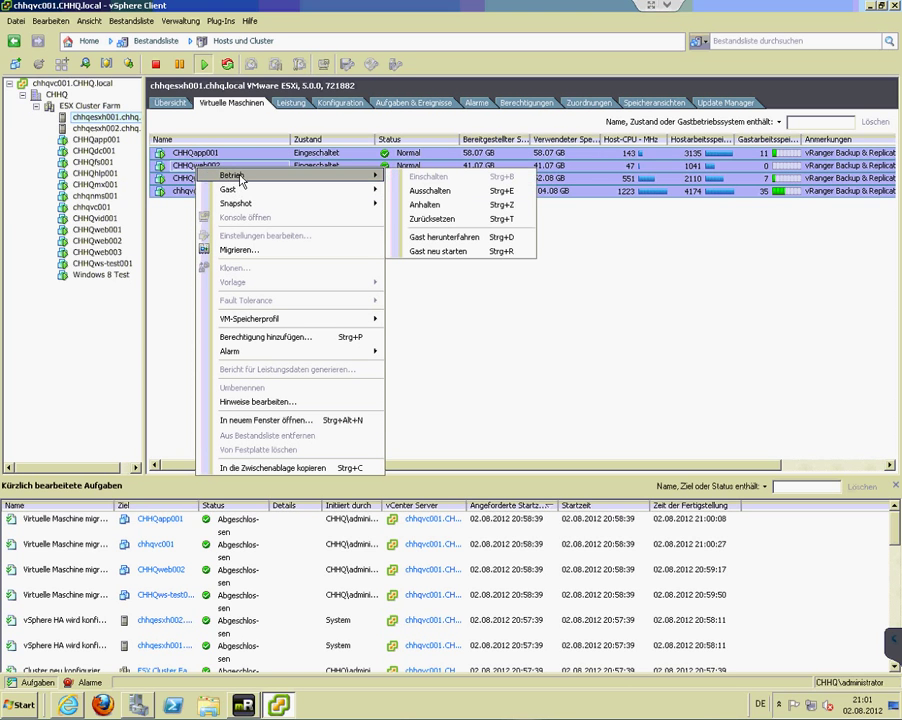
{"action": "left_click", "coordinate": [247, 253]}
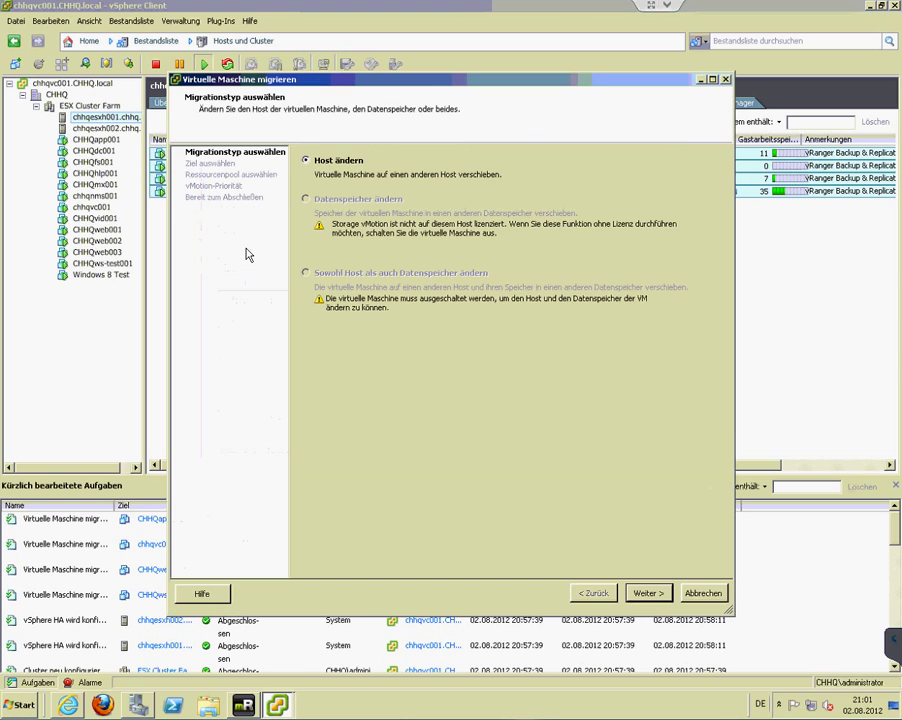
{"action": "left_click", "coordinate": [655, 596]}
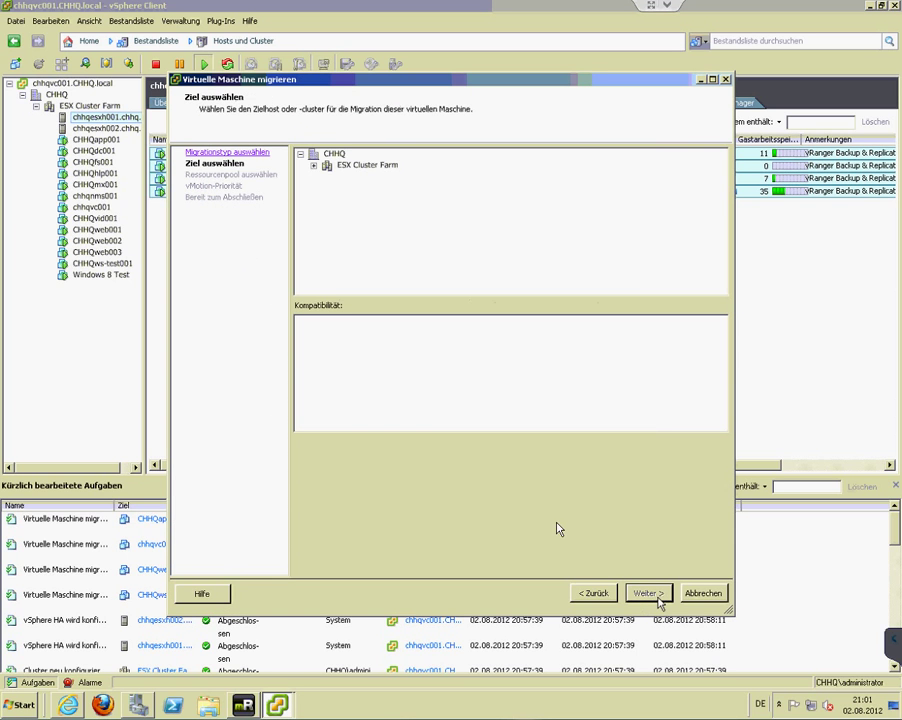
{"action": "left_click", "coordinate": [313, 165]}
{"action": "left_click", "coordinate": [367, 190]}
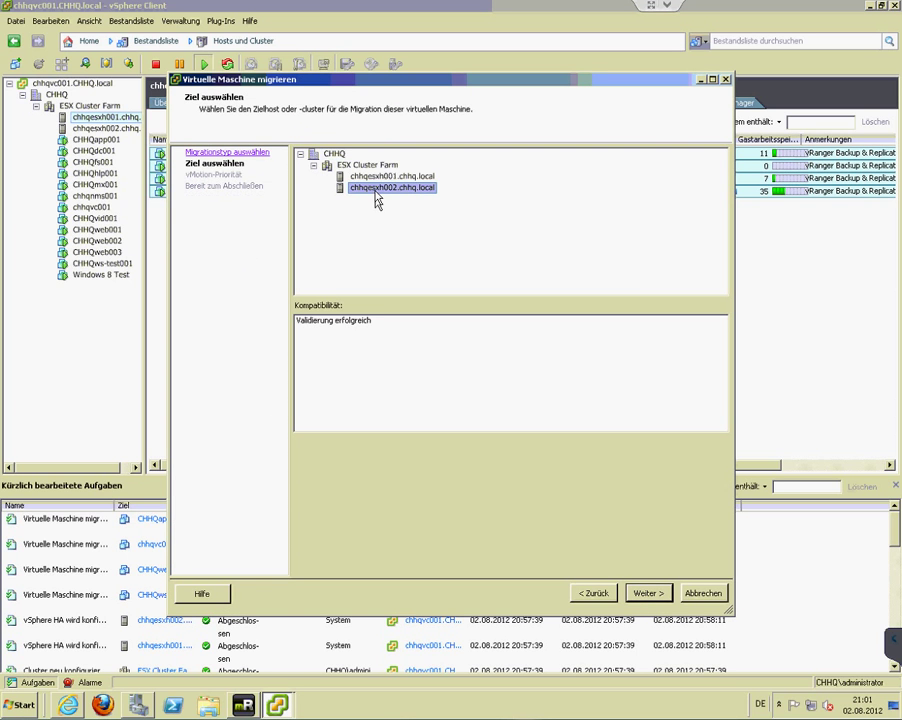
{"action": "left_click", "coordinate": [640, 593]}
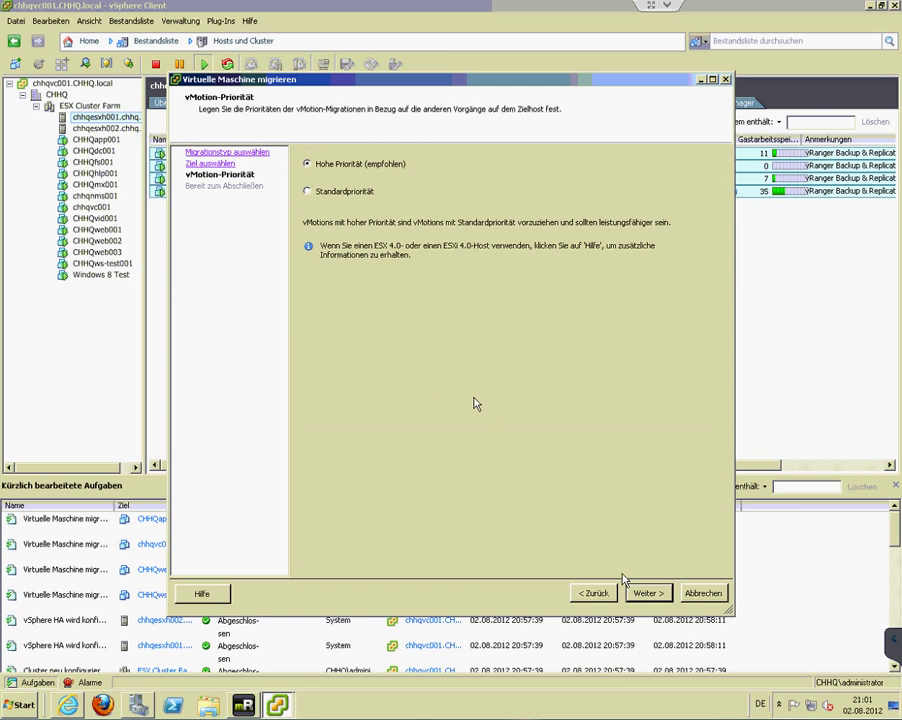
{"action": "left_click", "coordinate": [647, 593]}
{"action": "left_click", "coordinate": [648, 593]}
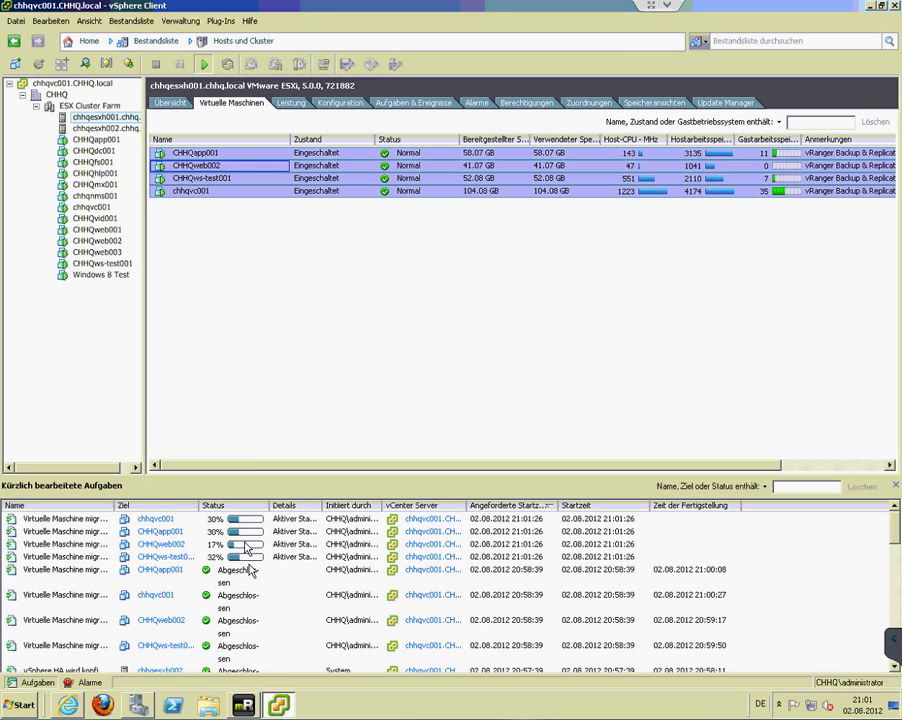
- Open a command prompt and start a continuous ping with "ping chhqapp001 -t"
{"action": "left_click", "coordinate": [20, 705]}
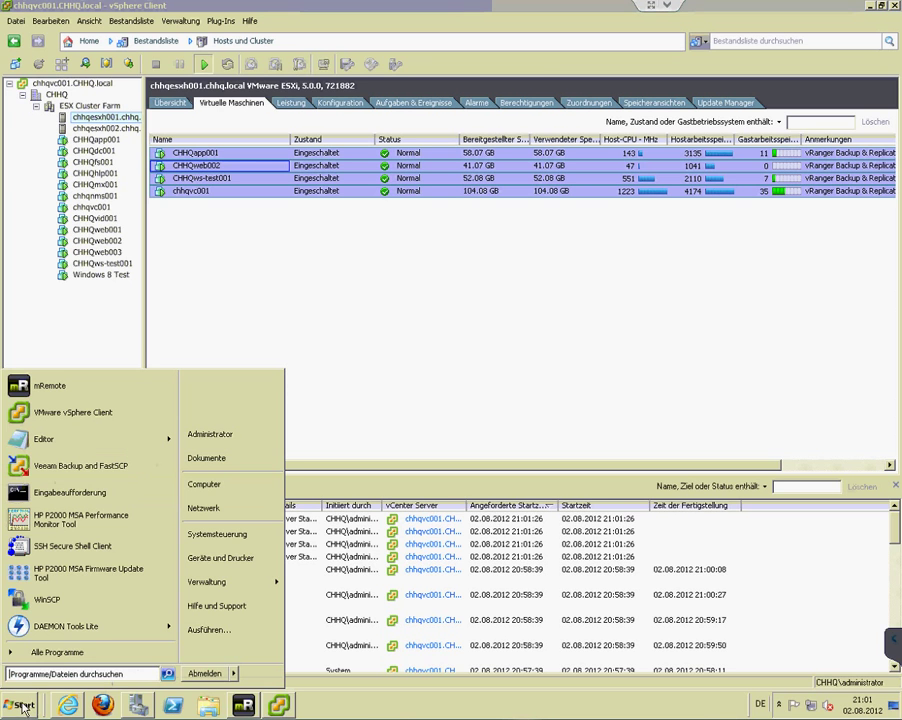
{"action": "left_click", "coordinate": [68, 492]}
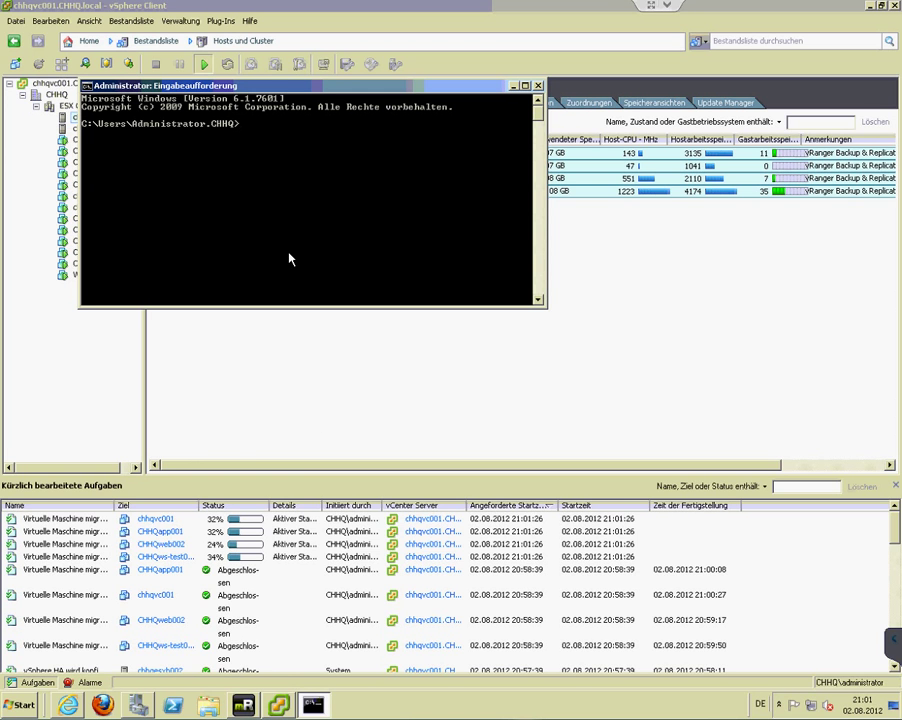
{"action": "type", "text": "ping"}
{"action": "type", "text": " chhqap"}
{"action": "type", "text": "p001 -"}
{"action": "type", "text": "t"}
{"action": "key", "text": "Return"}
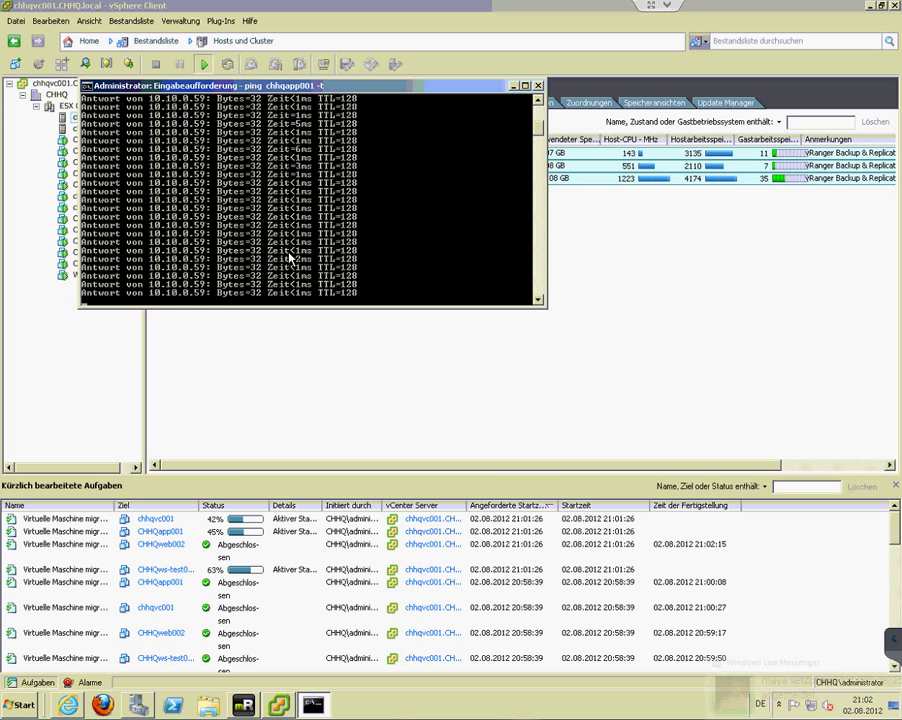
- Check the ping replies against the CHHQapp001 migration task, stop the ping and close the command prompt
{"action": "left_click", "coordinate": [70, 532]}
{"action": "left_click", "coordinate": [313, 705]}
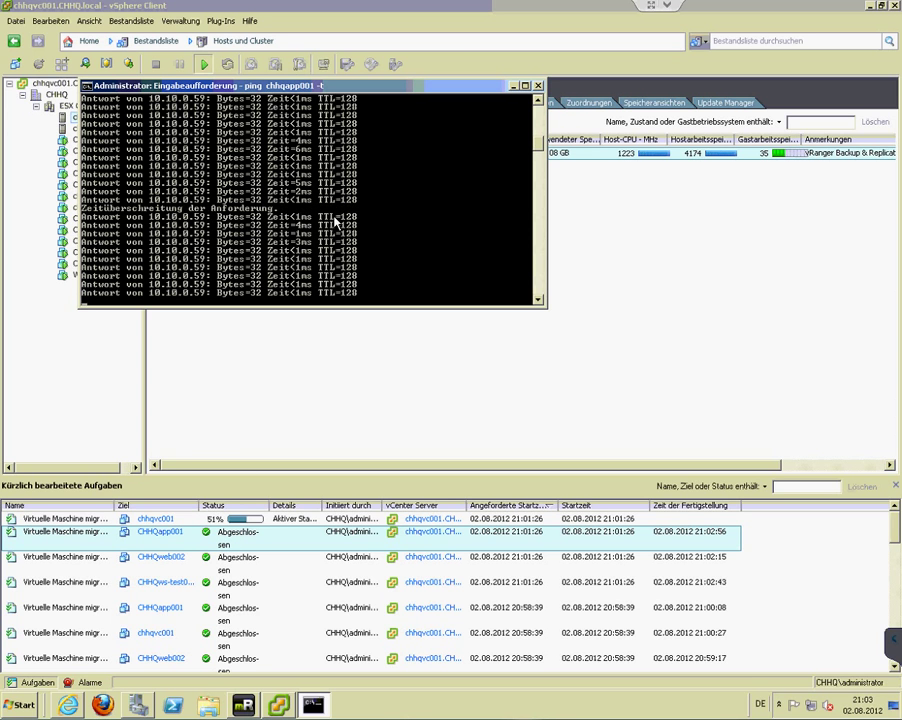
{"action": "key", "text": "ctrl+c"}
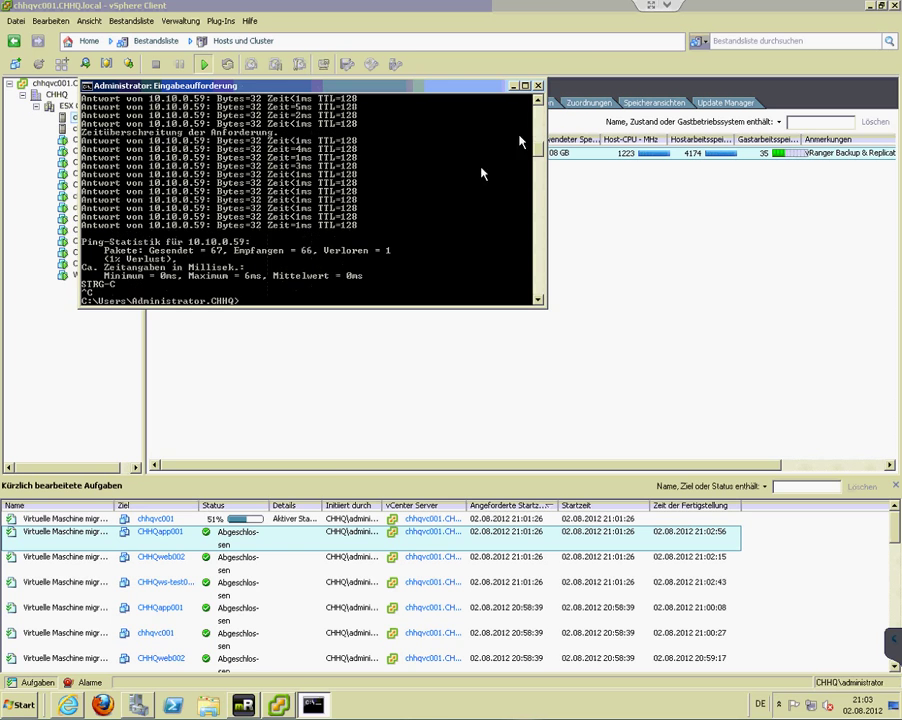
{"action": "left_click", "coordinate": [538, 86]}
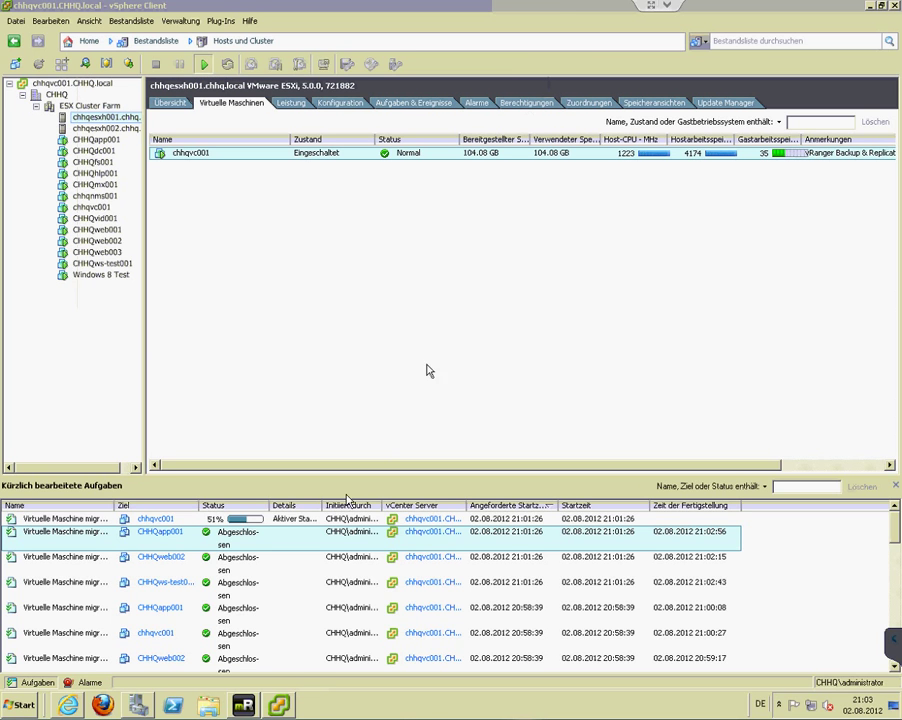
- Check the running migration task of chhqvc001 and view that virtual machine's summary
{"action": "left_click", "coordinate": [97, 531]}
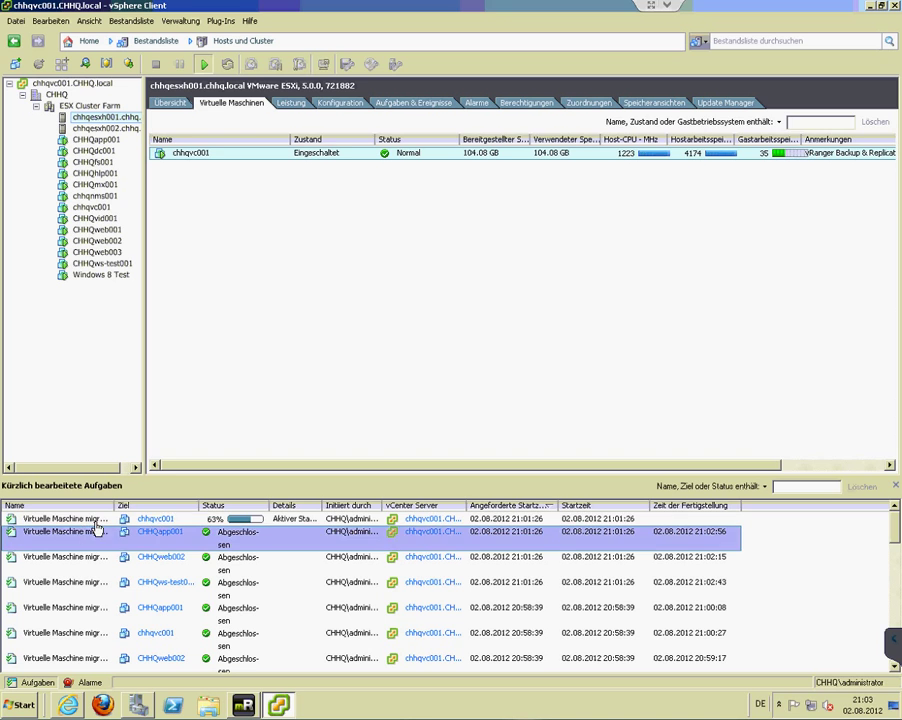
{"action": "double_click", "coordinate": [95, 519]}
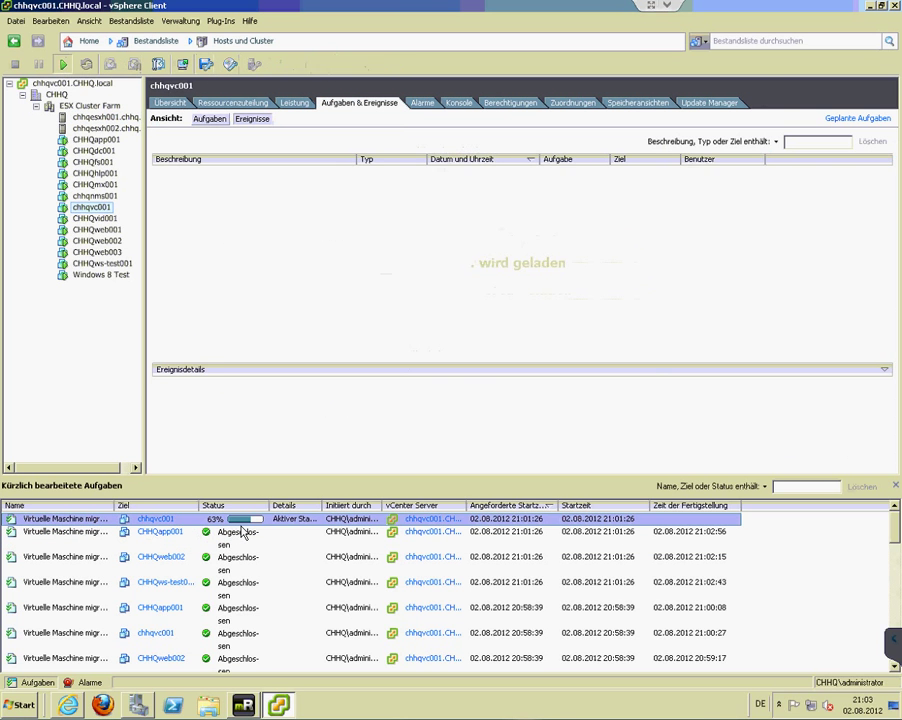
{"action": "left_click", "coordinate": [170, 102]}
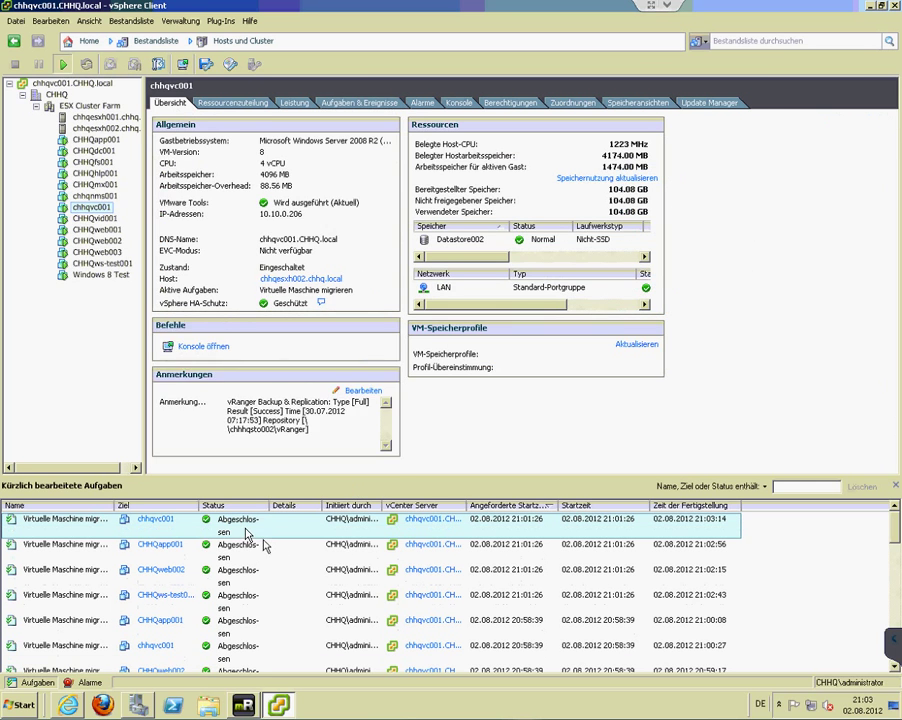
- Put host chhqesxh001 into maintenance mode, accepting the failover warning and moving powered-off and suspended virtual machines to other cluster hosts
{"action": "left_click", "coordinate": [89, 118]}
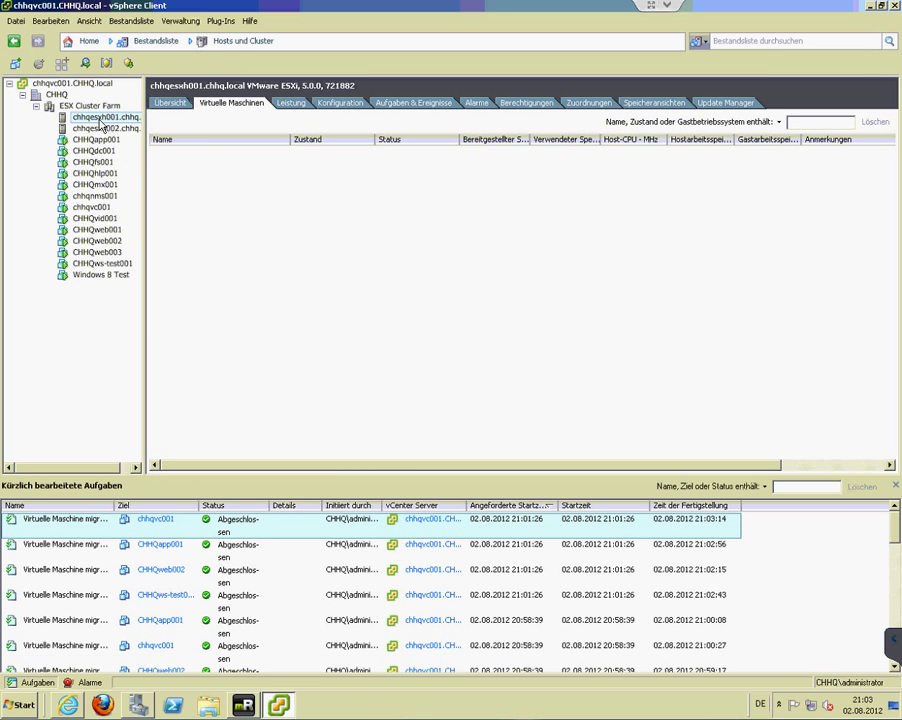
{"action": "right_click", "coordinate": [101, 124]}
{"action": "left_click", "coordinate": [181, 189]}
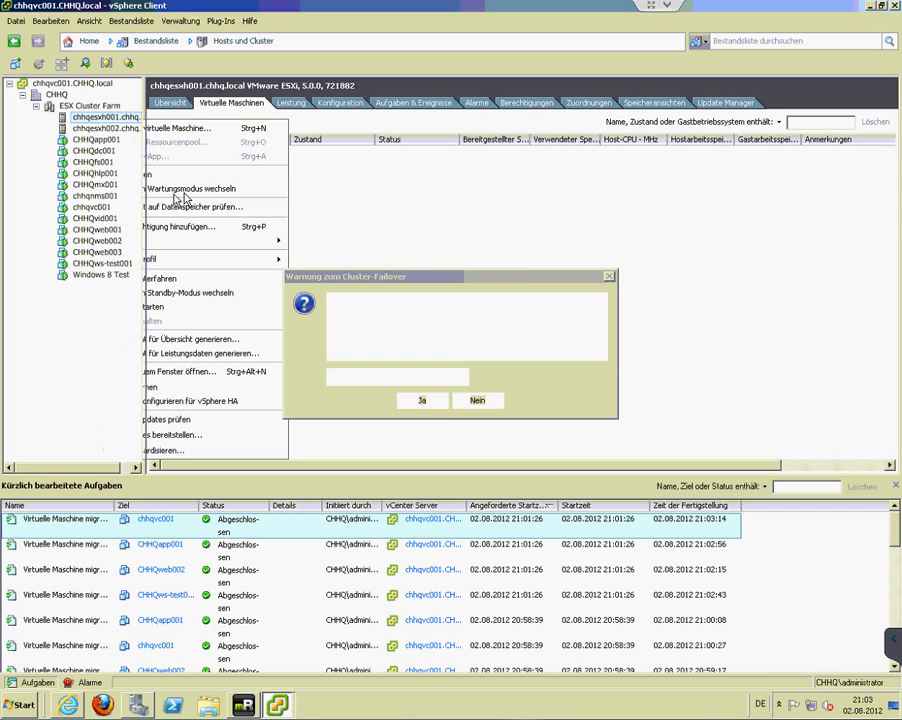
{"action": "left_click", "coordinate": [422, 401]}
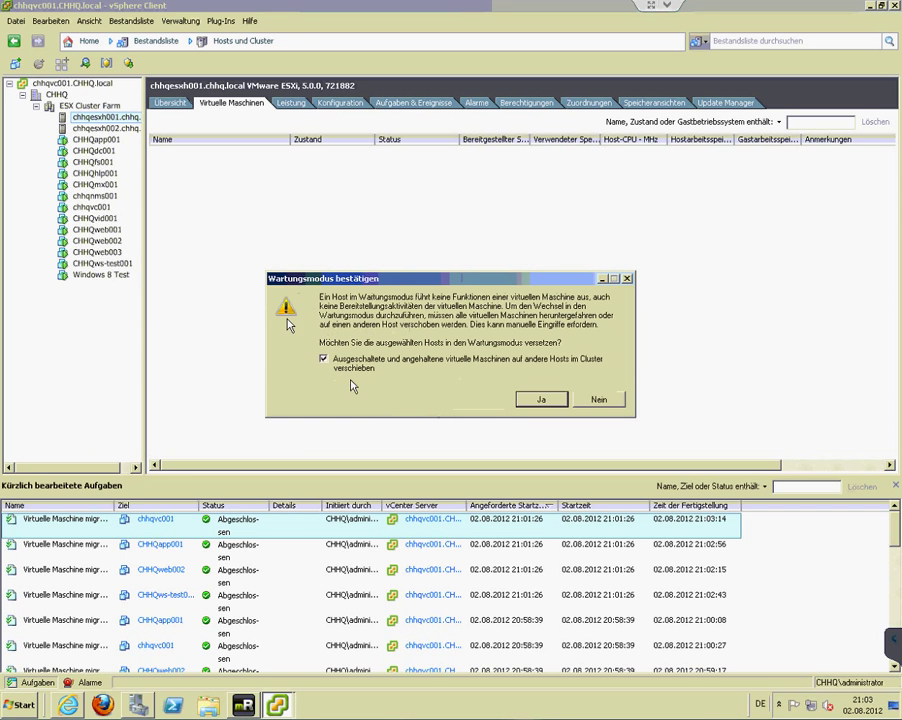
{"action": "left_click", "coordinate": [539, 399]}
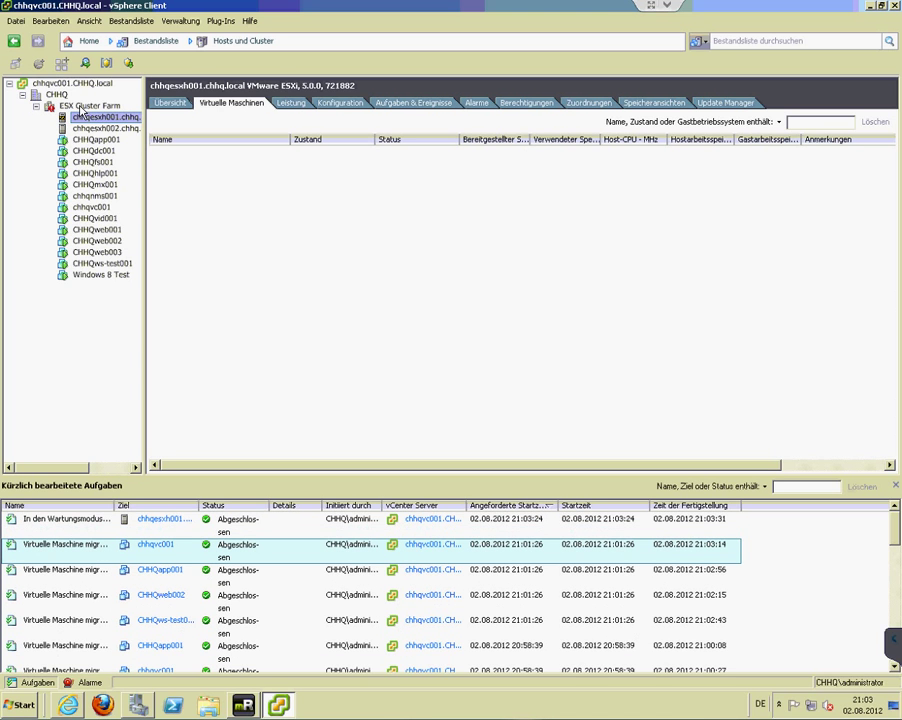
- Turn off vSphere HA in the settings of ESX Cluster Farm
{"action": "left_click", "coordinate": [76, 107]}
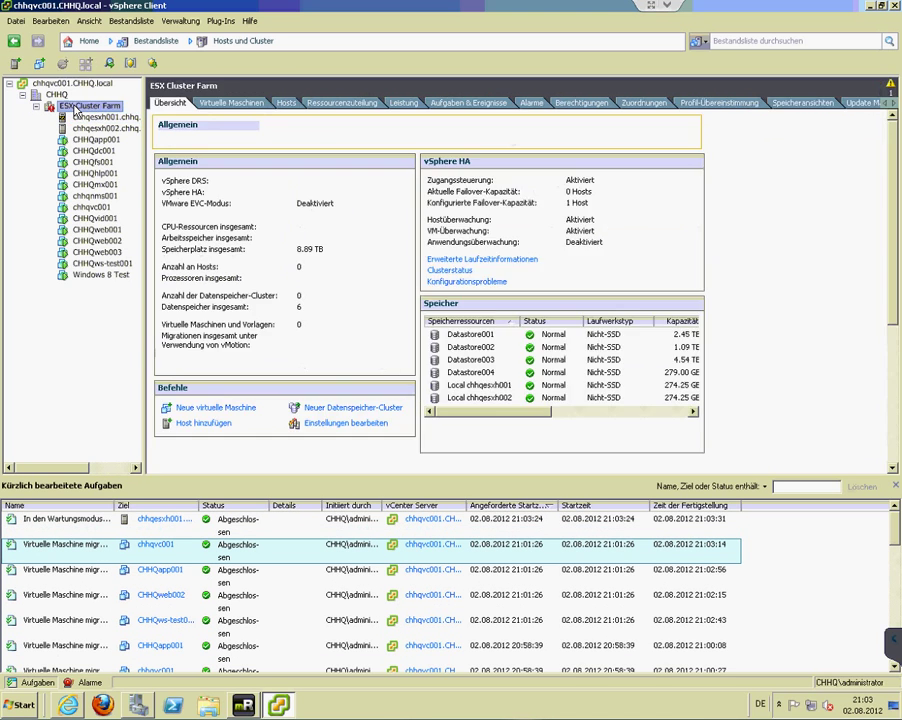
{"action": "right_click", "coordinate": [76, 107]}
{"action": "left_click", "coordinate": [145, 244]}
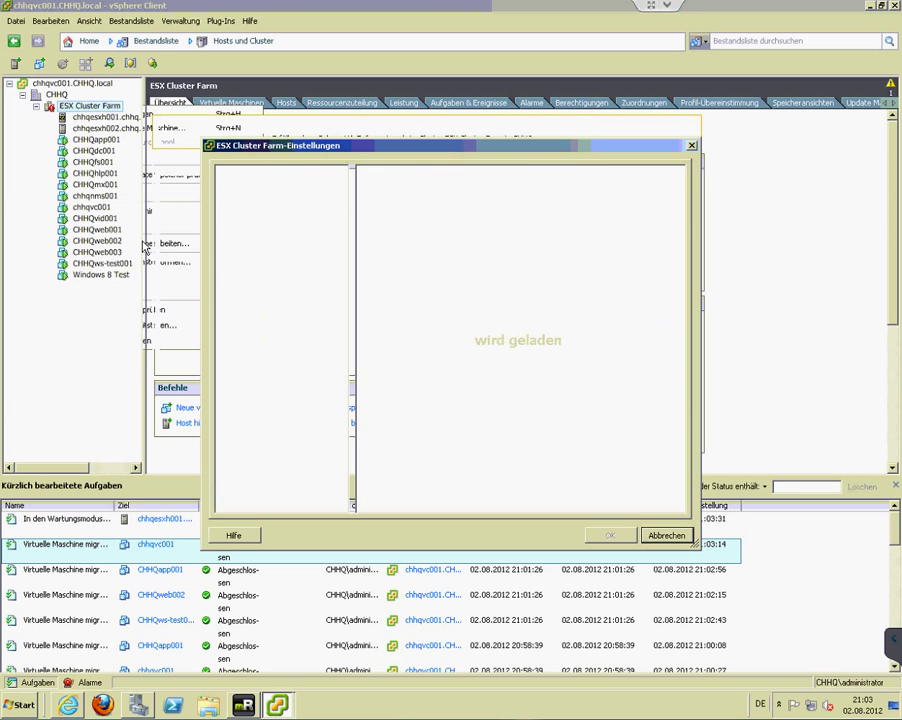
{"action": "left_click", "coordinate": [383, 238]}
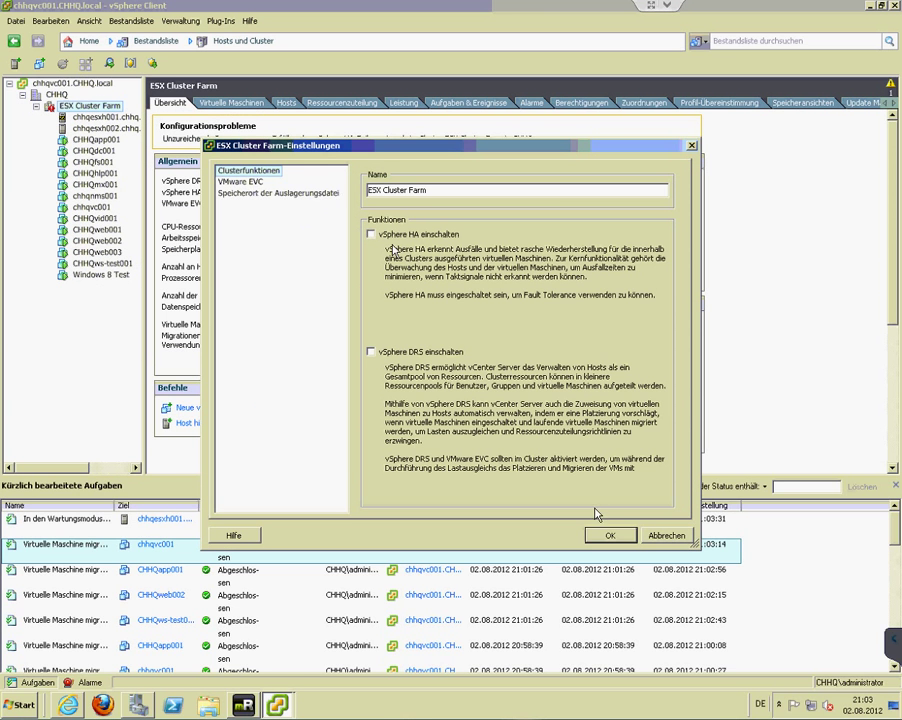
{"action": "left_click", "coordinate": [609, 535]}
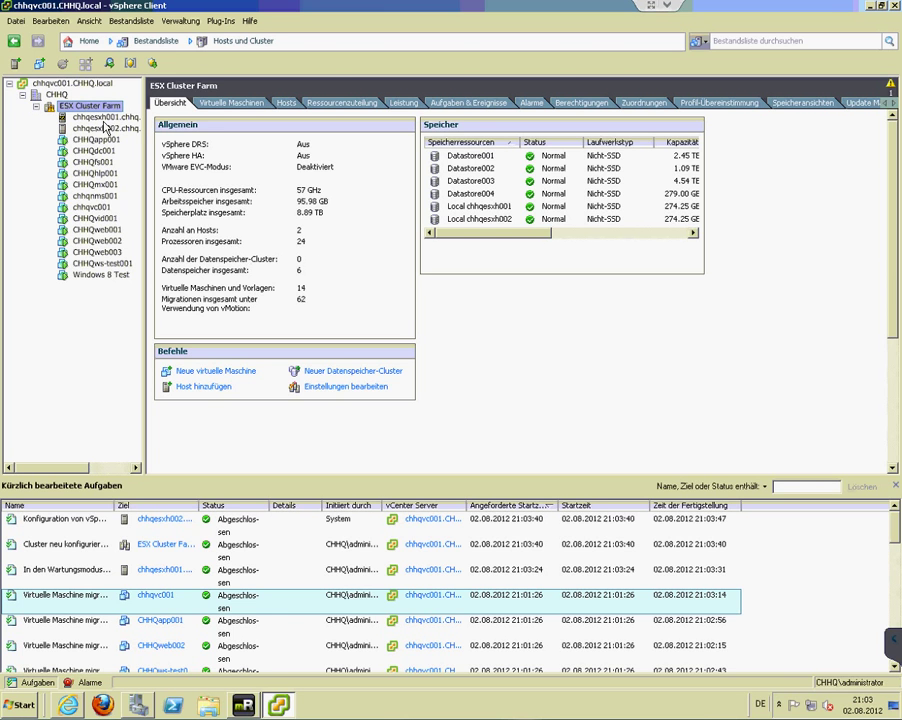
- Stage the Host-Patches baseline to host chhqesxh001 with all three patches included, and check its task progress
{"action": "left_click", "coordinate": [106, 118]}
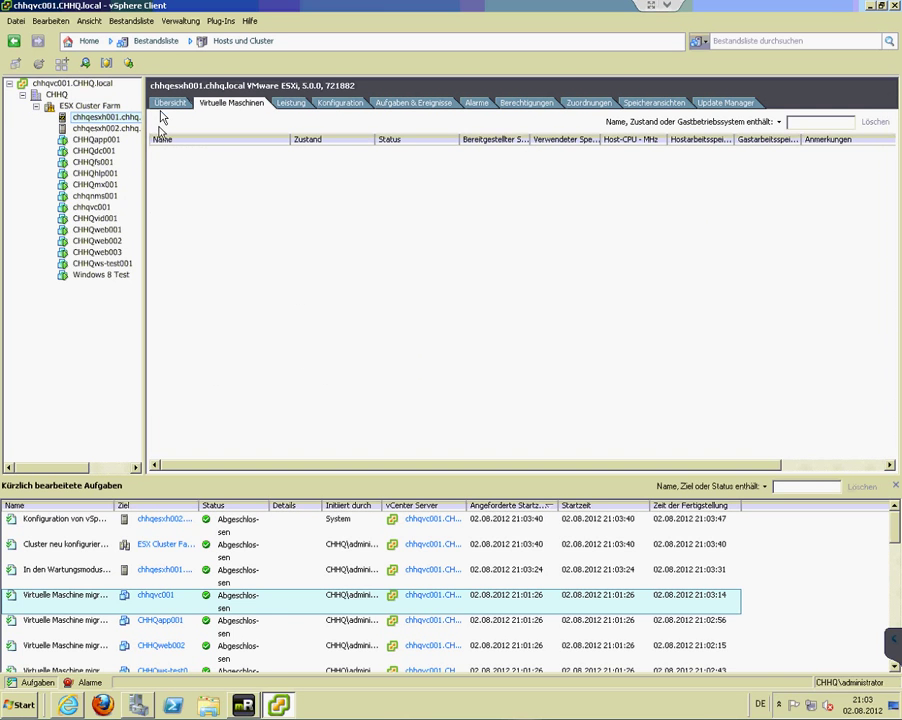
{"action": "left_click", "coordinate": [106, 62]}
{"action": "left_click", "coordinate": [291, 268]}
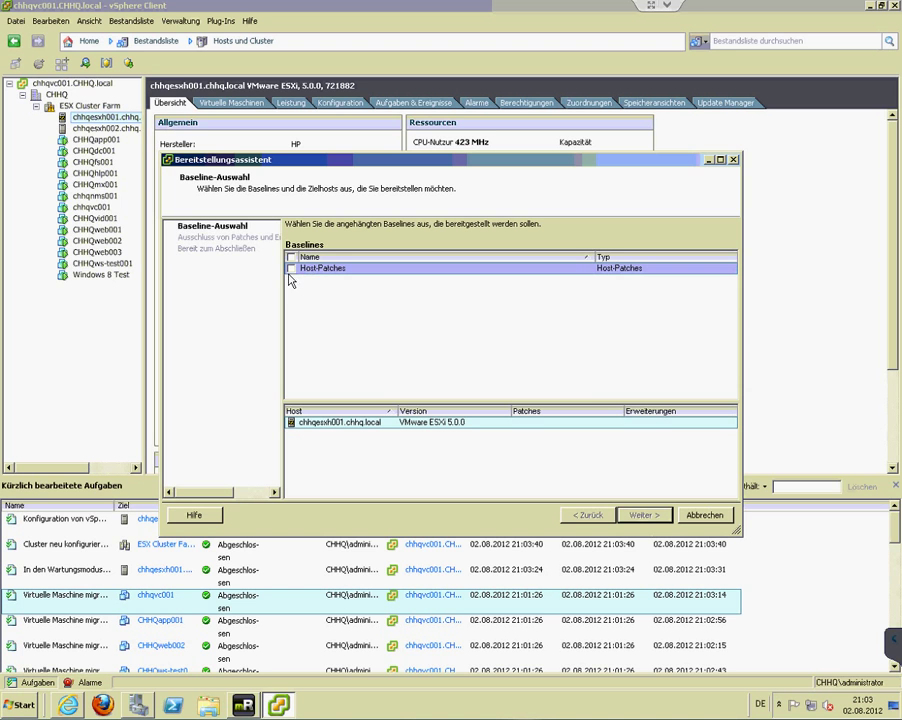
{"action": "left_click", "coordinate": [291, 268]}
{"action": "left_click", "coordinate": [643, 515]}
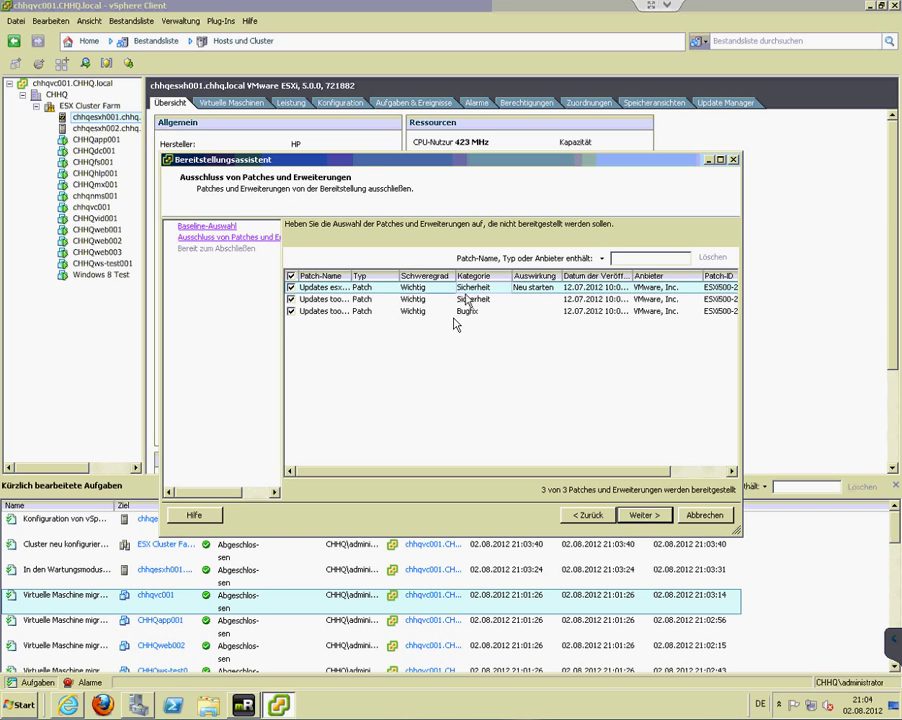
{"action": "left_click", "coordinate": [640, 516]}
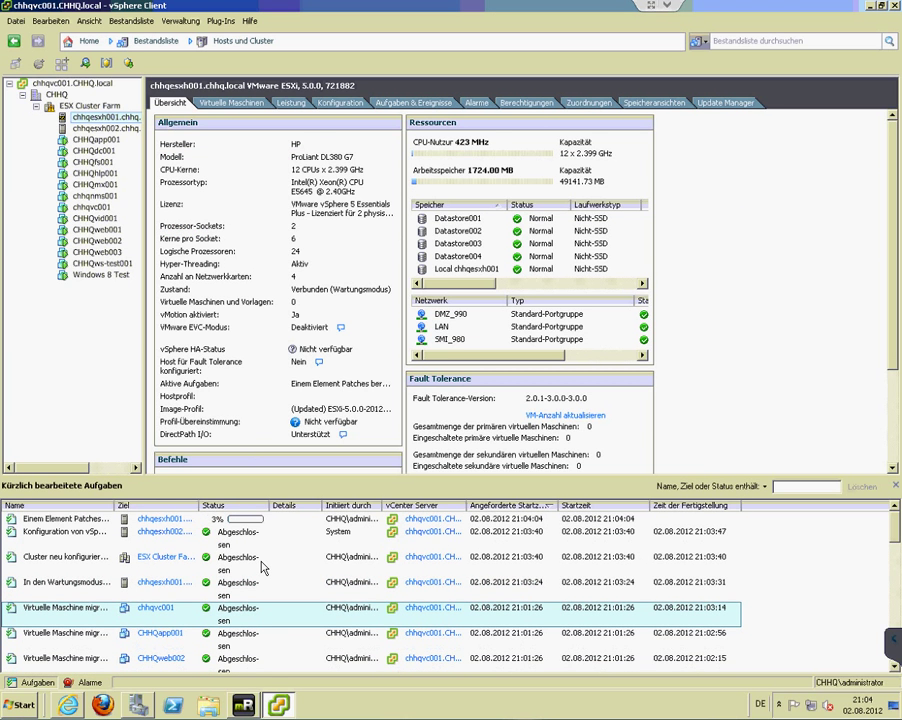
{"action": "left_click", "coordinate": [228, 522]}
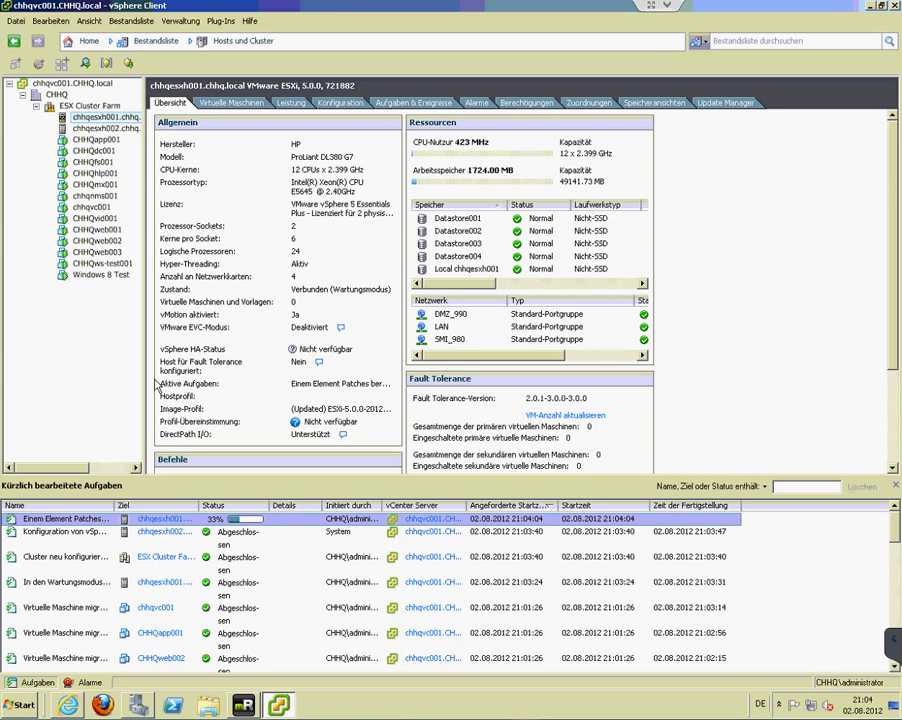
- Review the virtual machines running on host chhqesxh002 and return to its summary
{"action": "left_click", "coordinate": [92, 128]}
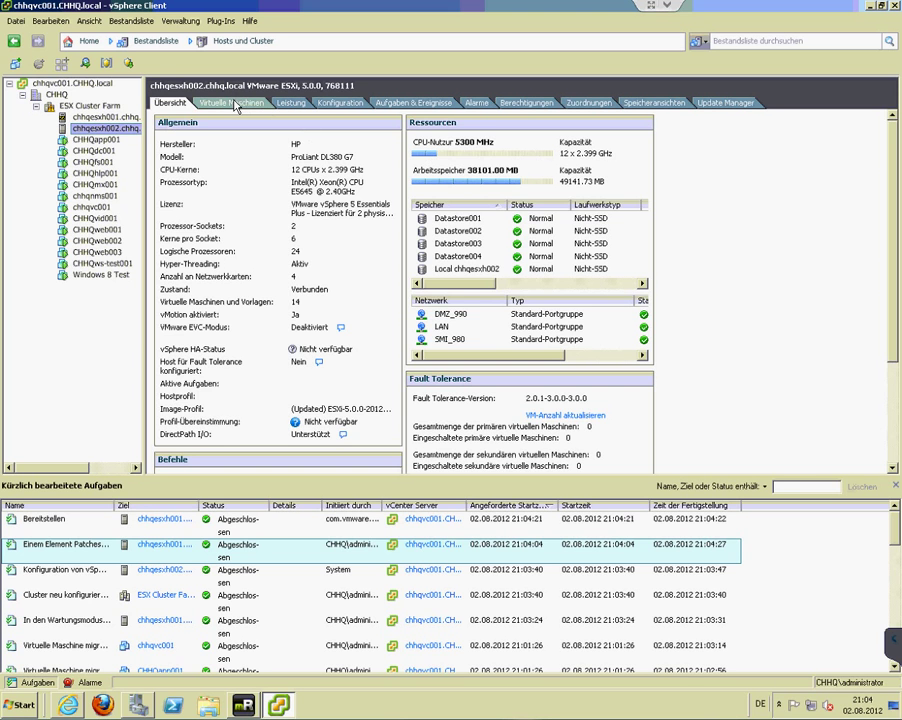
{"action": "left_click", "coordinate": [240, 104]}
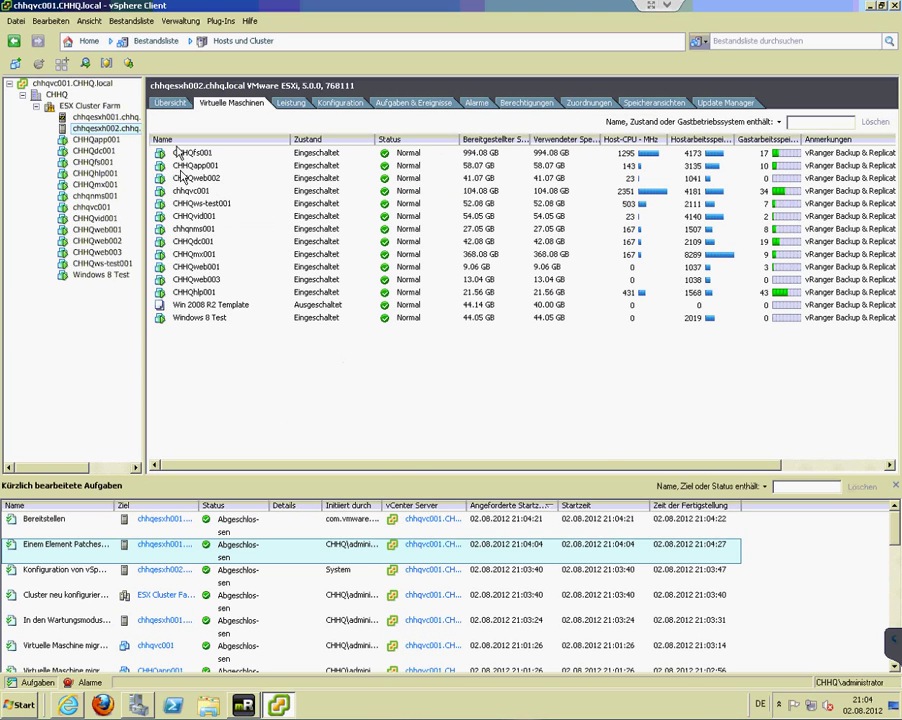
{"action": "left_click", "coordinate": [170, 104]}
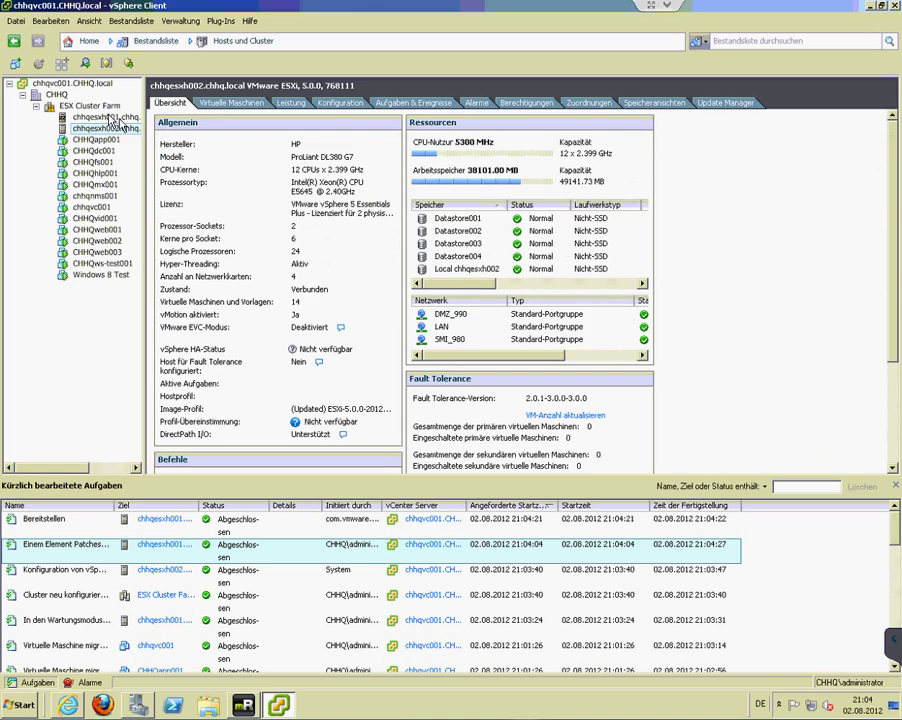
- Start remediating host chhqesxh001 against the Host-Patches baseline with all seven patches included
{"action": "left_click", "coordinate": [105, 117]}
{"action": "left_click", "coordinate": [45, 519]}
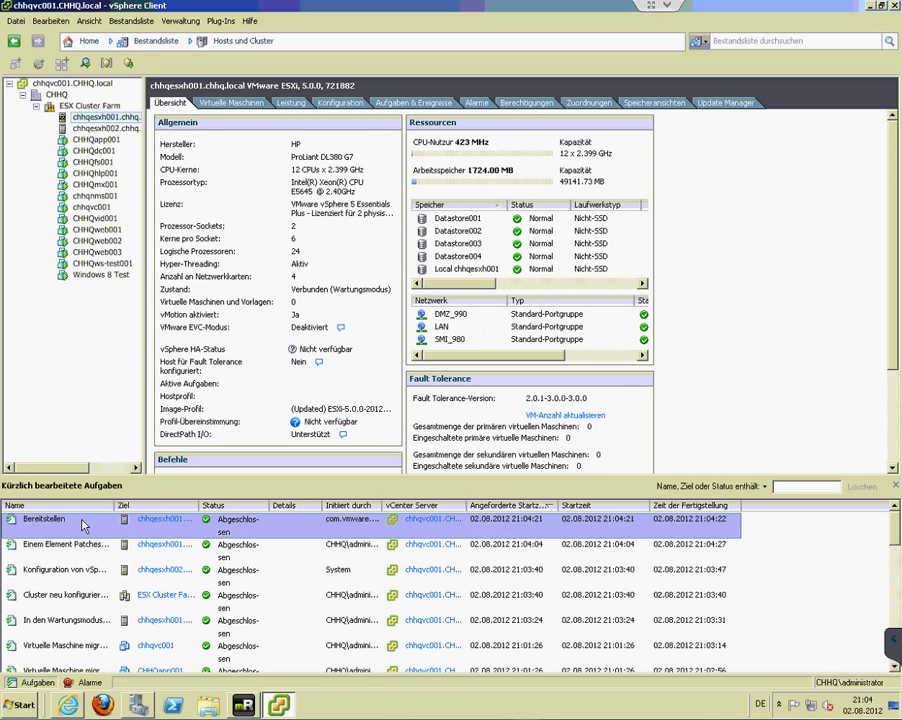
{"action": "left_click", "coordinate": [128, 64]}
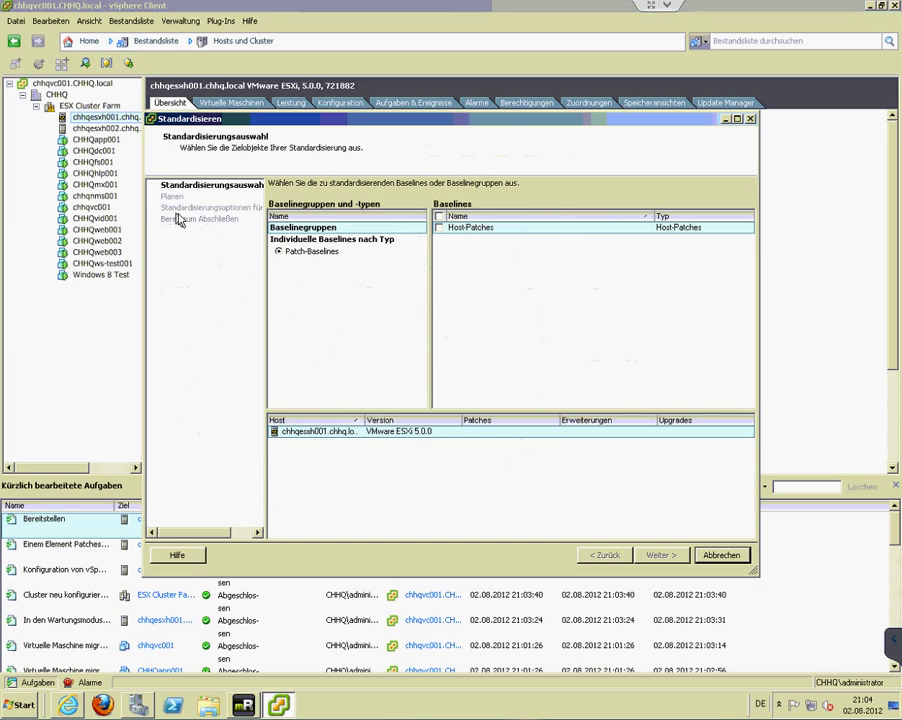
{"action": "left_click", "coordinate": [438, 228]}
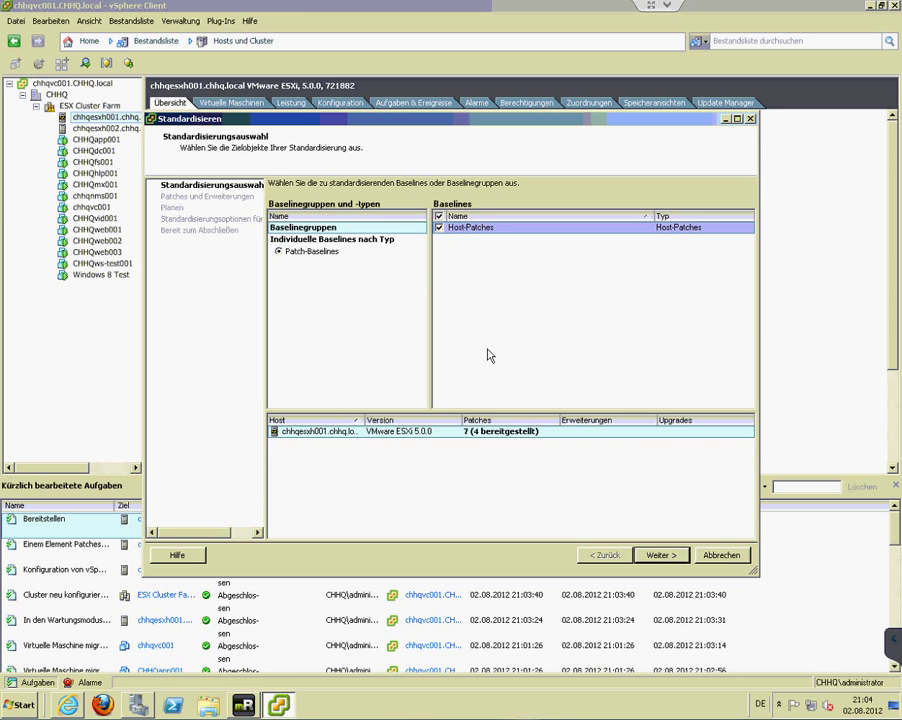
{"action": "left_click", "coordinate": [657, 563]}
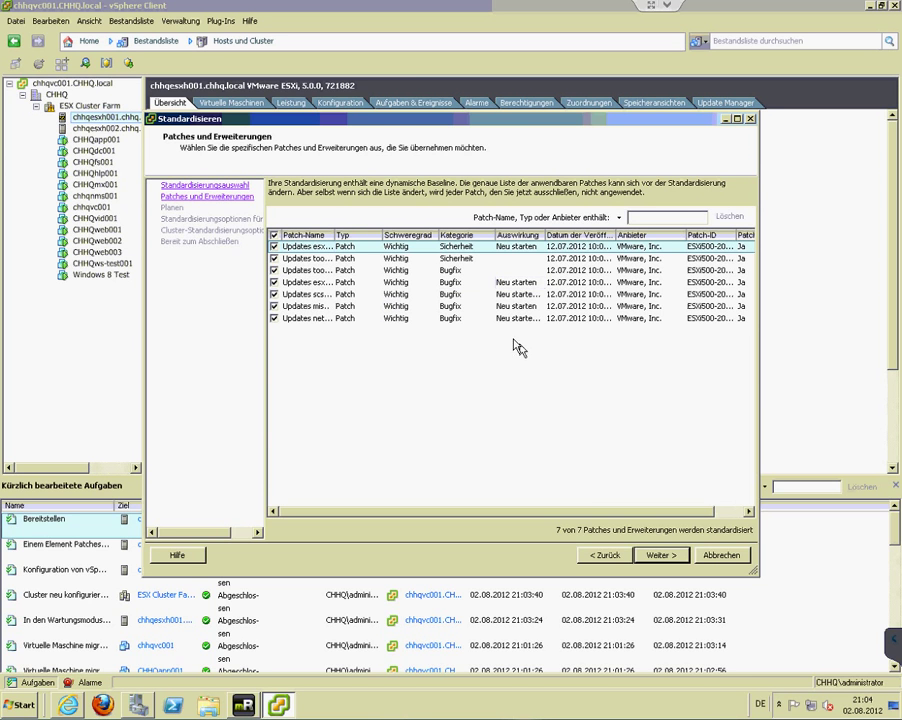
{"action": "left_click", "coordinate": [652, 557]}
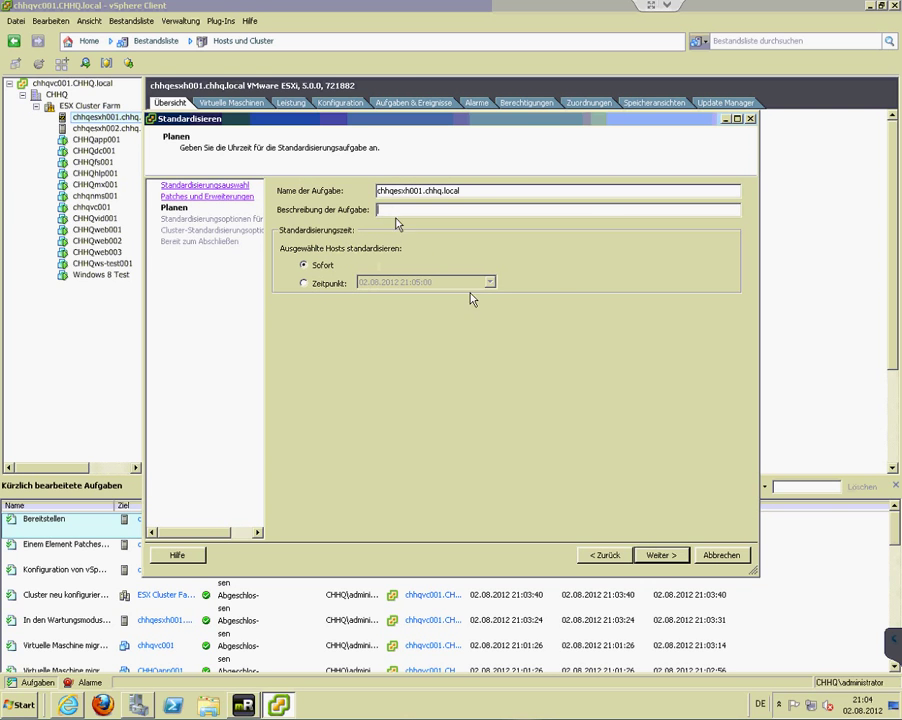
- Run the remediation immediately with VM power state unchanged, maintenance-mode retries at 5 minutes and 3 attempts, and Distributed Power Management deactivated
{"action": "left_click", "coordinate": [660, 555]}
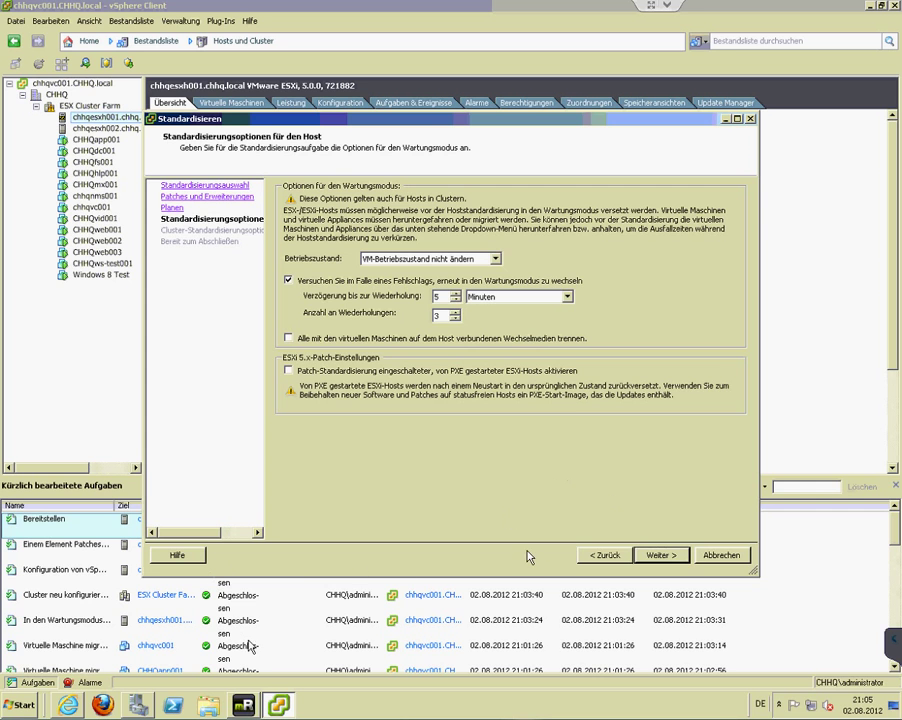
{"action": "left_click", "coordinate": [655, 554]}
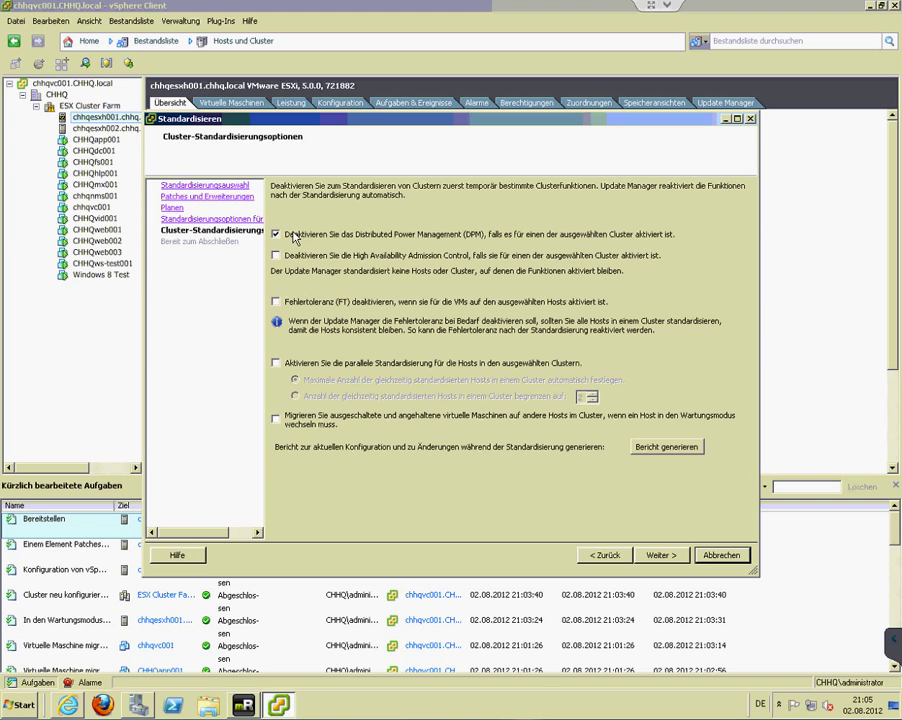
{"action": "left_click", "coordinate": [660, 557]}
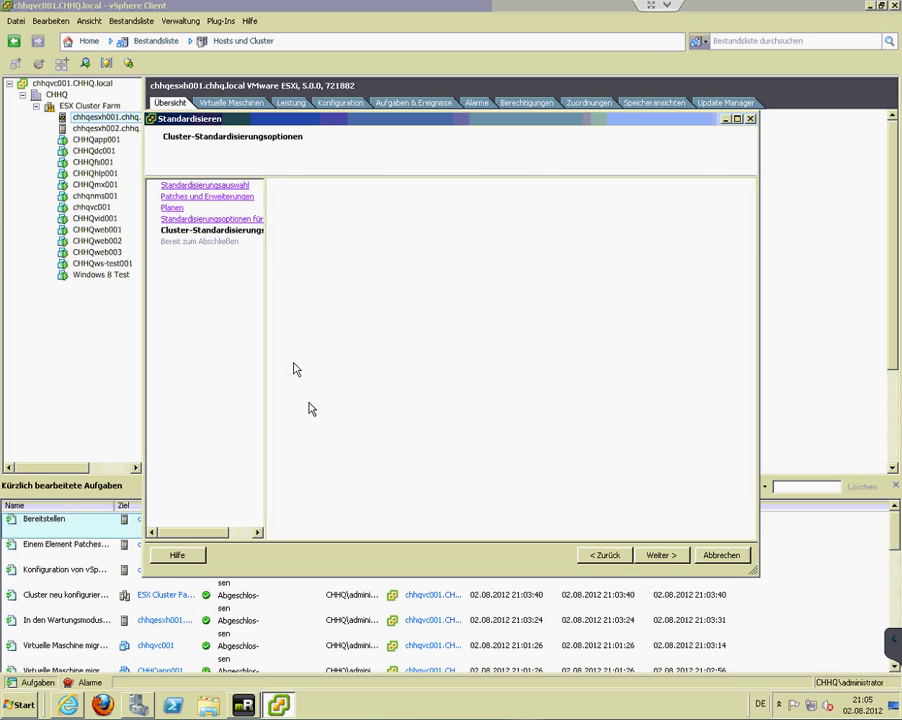
{"action": "left_click", "coordinate": [652, 557]}
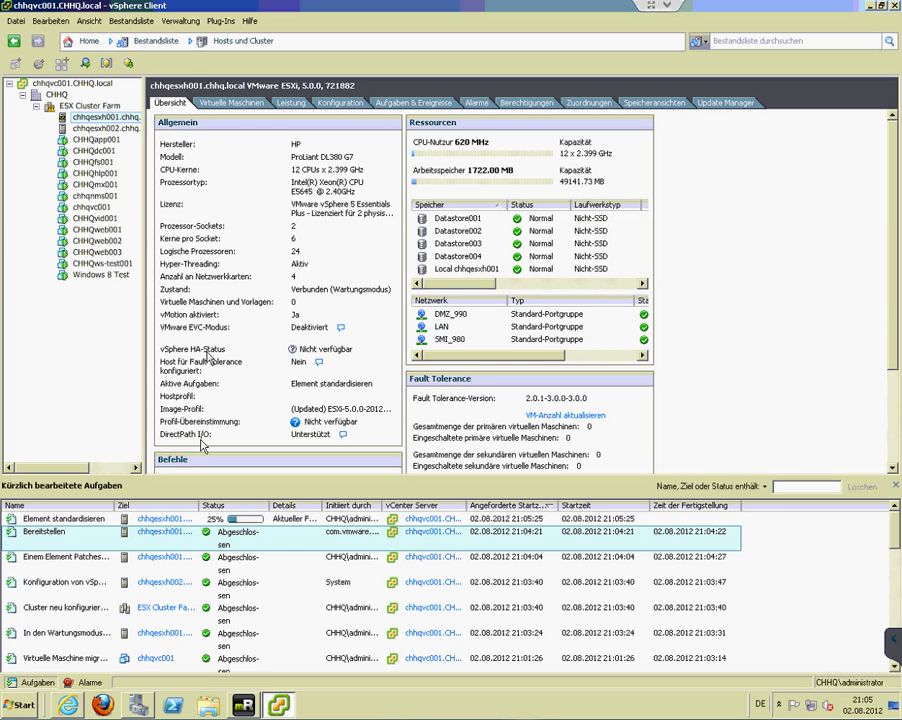
- Sort the recent tasks by target and by requested start time, and check the remediation and installation progress
{"action": "left_click", "coordinate": [178, 505]}
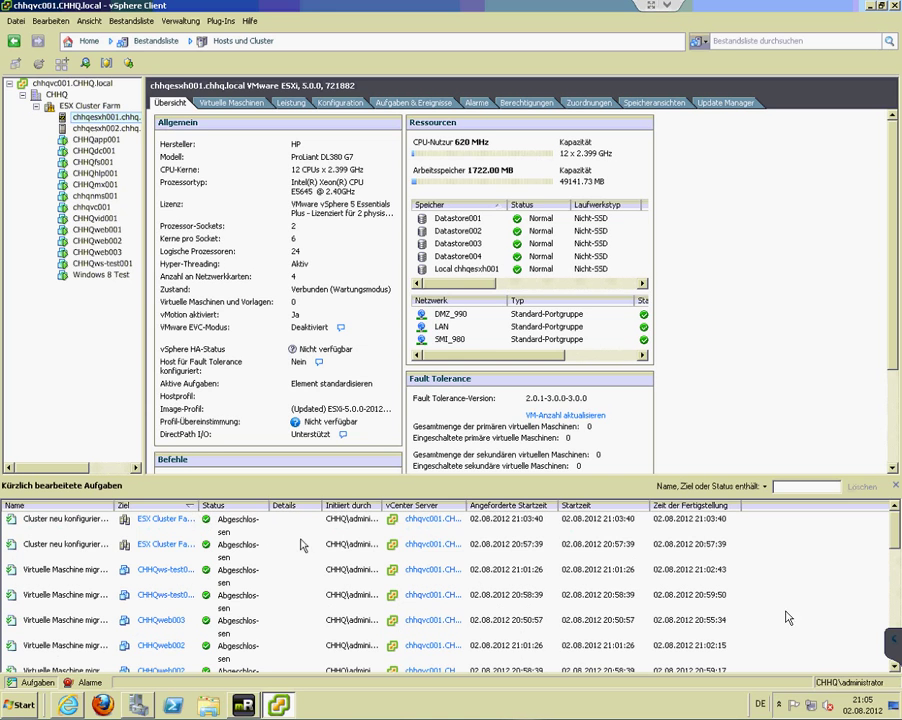
{"action": "left_click", "coordinate": [506, 505]}
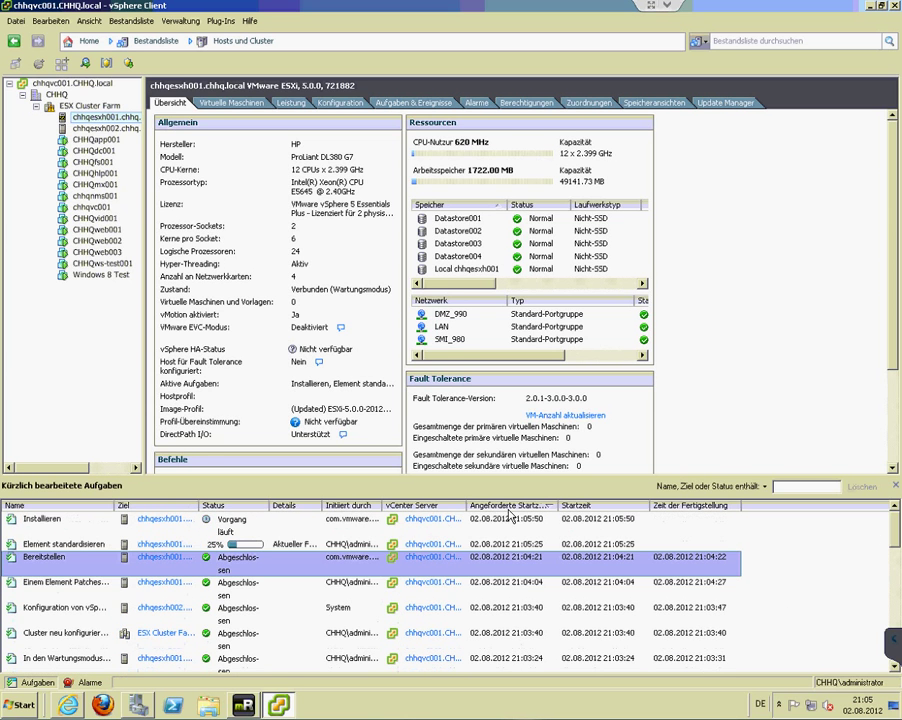
{"action": "left_click", "coordinate": [248, 524]}
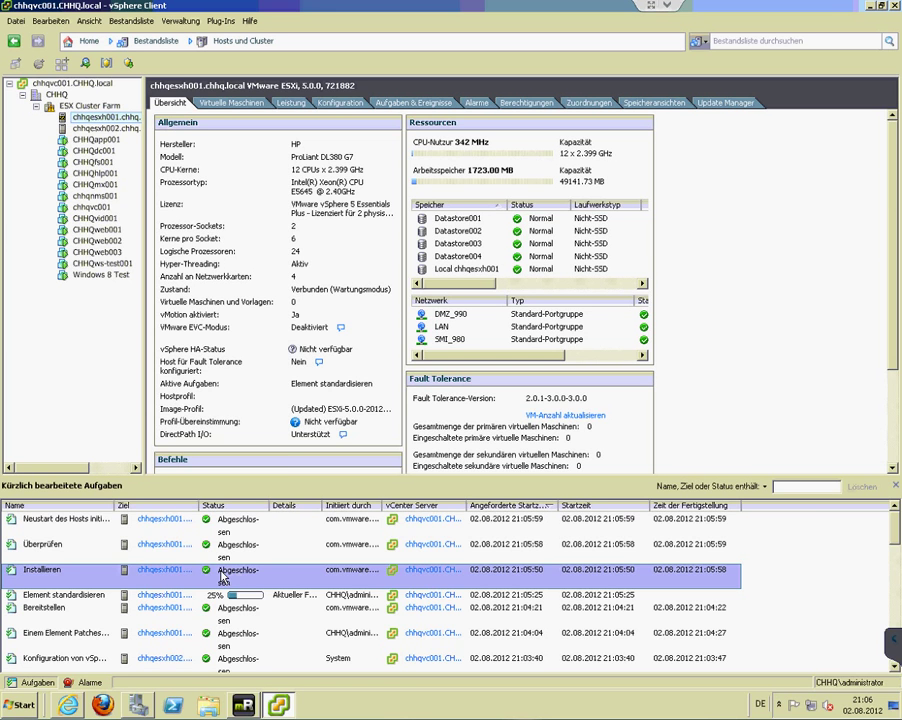
- Open a single Command Prompt and start a continuous ping with "ping chhqesxh001 -t"
{"action": "left_click", "coordinate": [20, 705]}
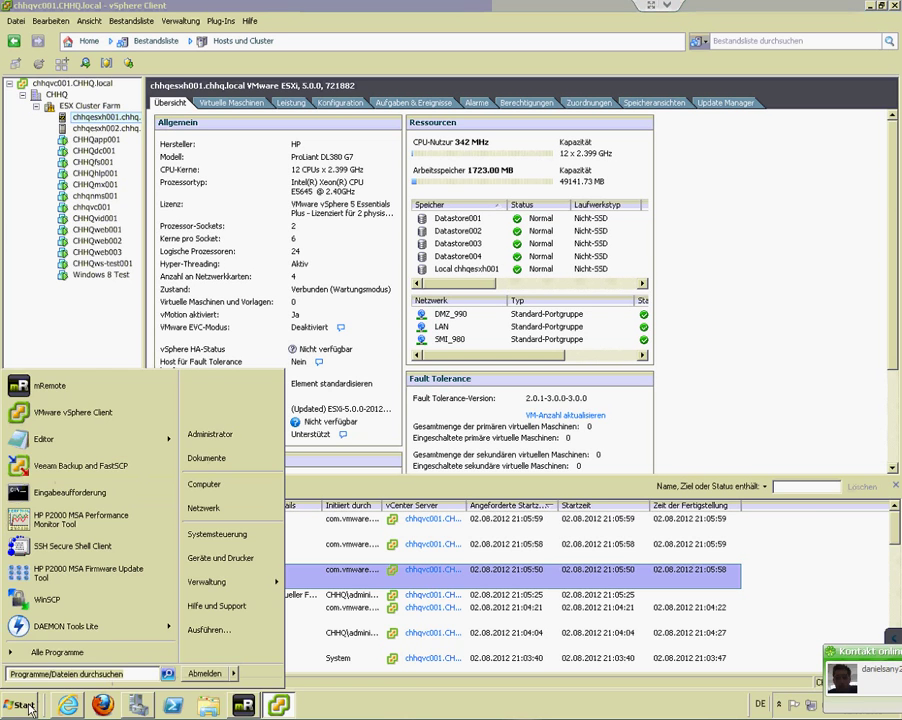
{"action": "left_click", "coordinate": [41, 318]}
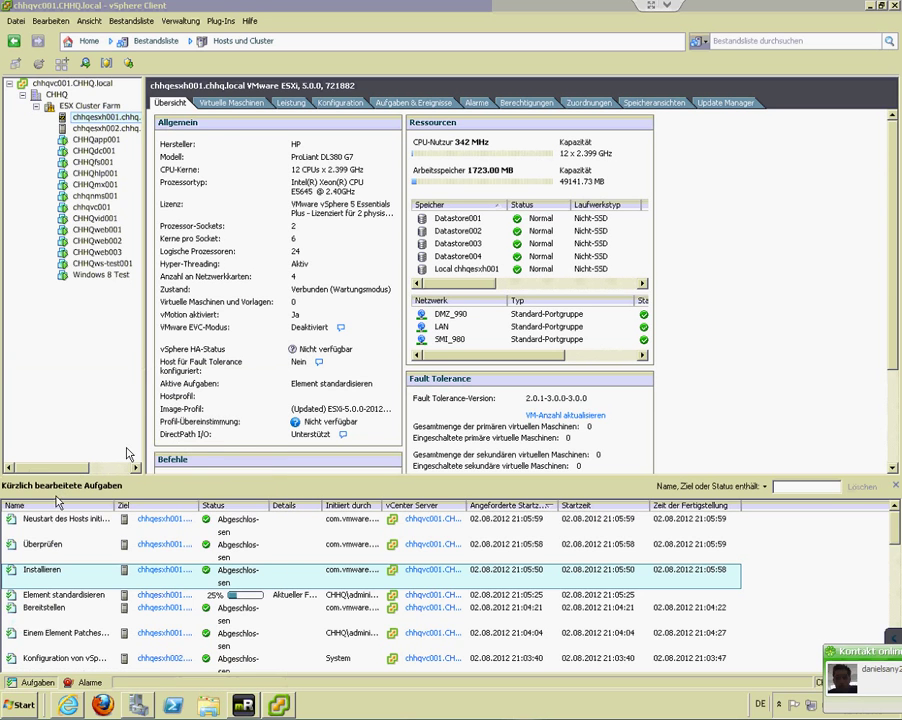
{"action": "left_click", "coordinate": [22, 706]}
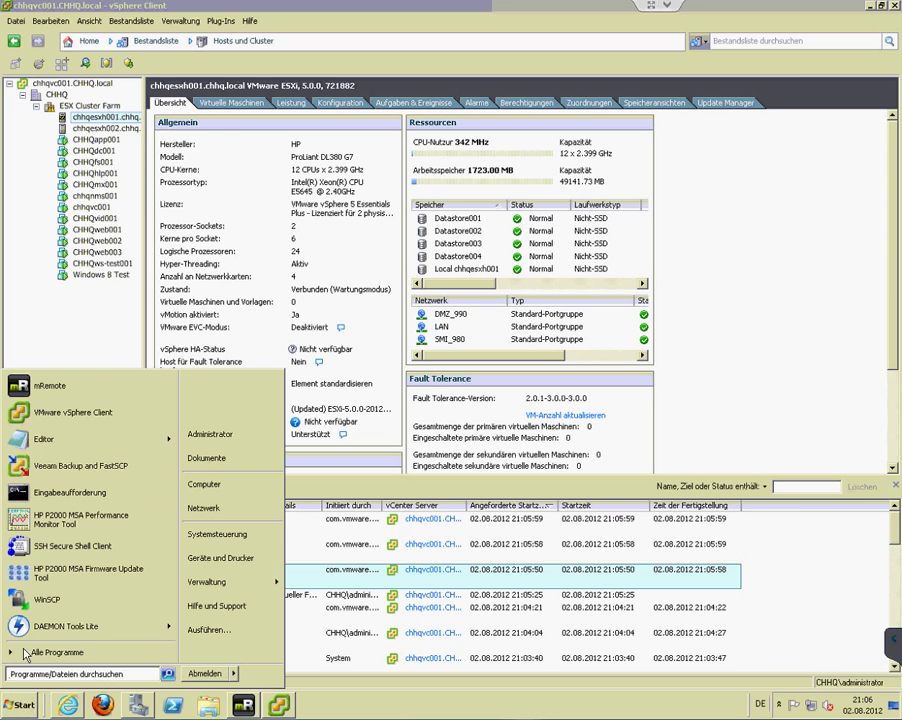
{"action": "left_click", "coordinate": [66, 494]}
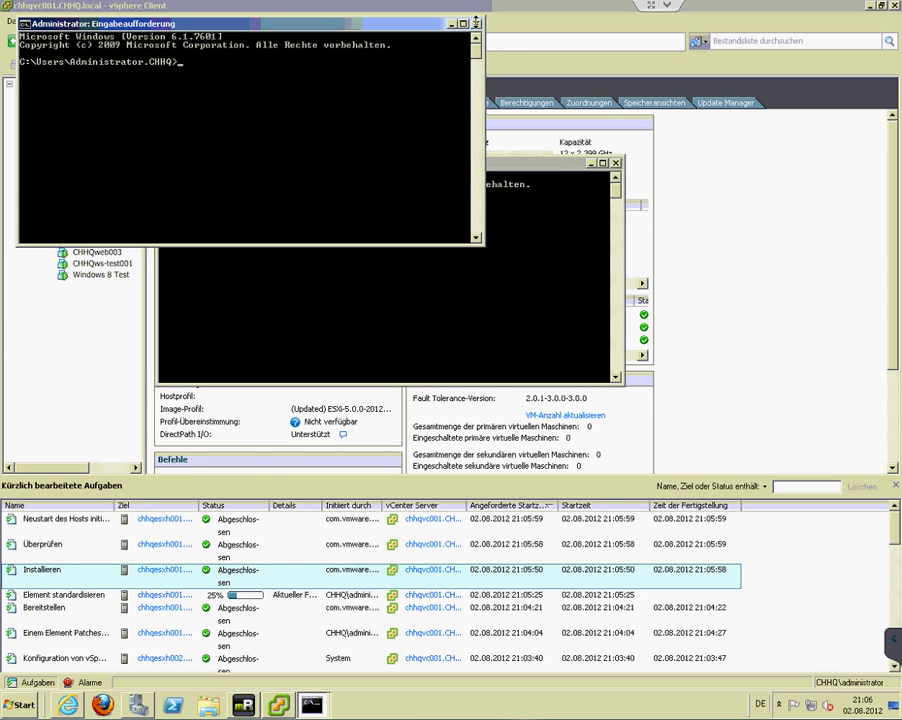
{"action": "left_click", "coordinate": [477, 23]}
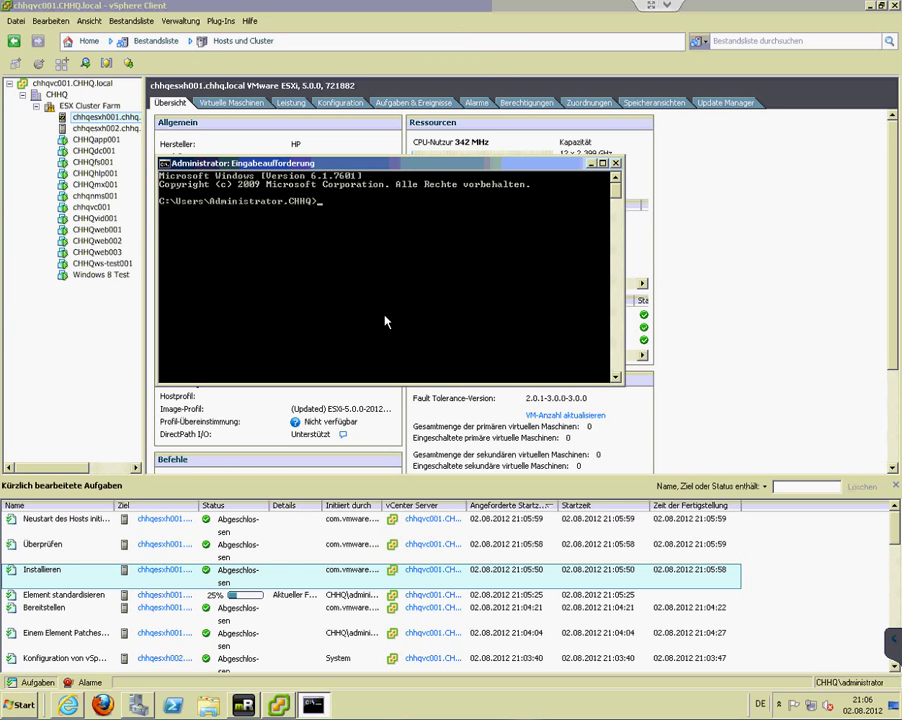
{"action": "type", "text": "ping chhqesxh001 -t"}
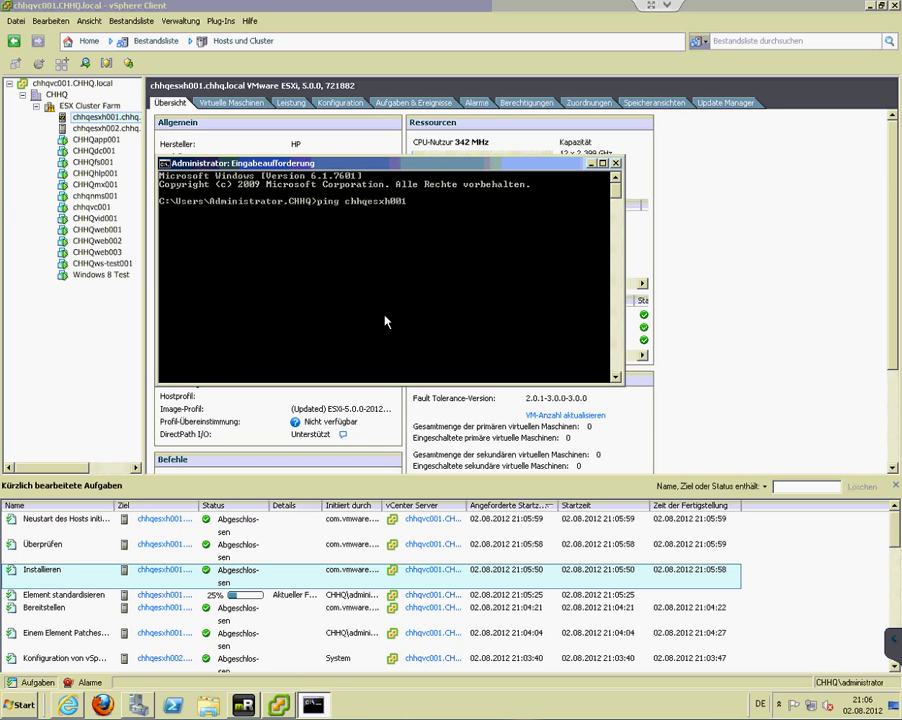
{"action": "key", "text": "Return"}
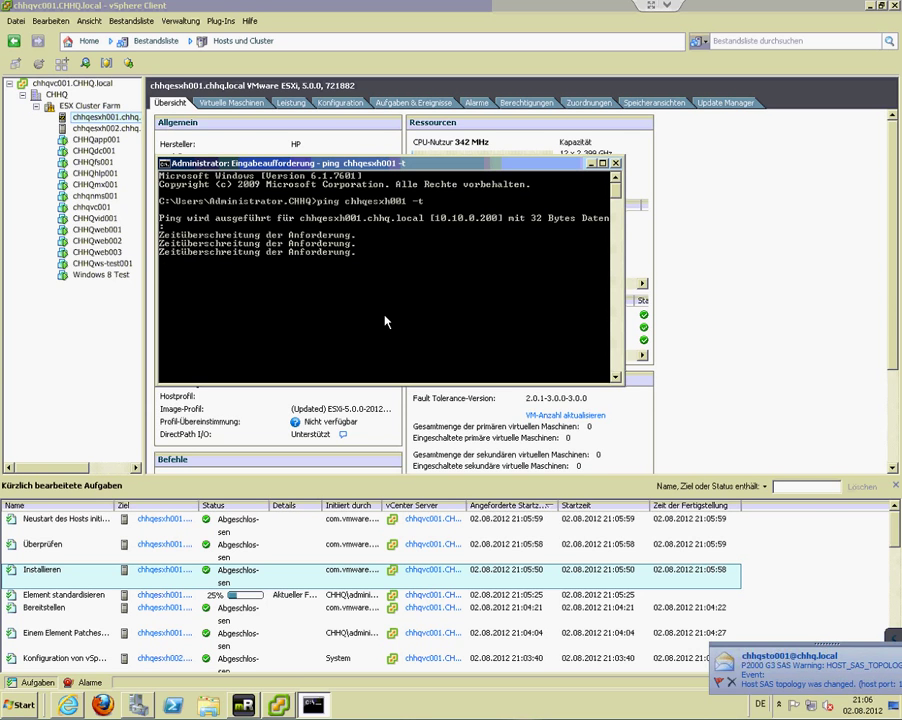
- Open the P2000 G3 SAS topology warning e-mail, copy its full text, and return to the server desktop
{"action": "left_click", "coordinate": [788, 667]}
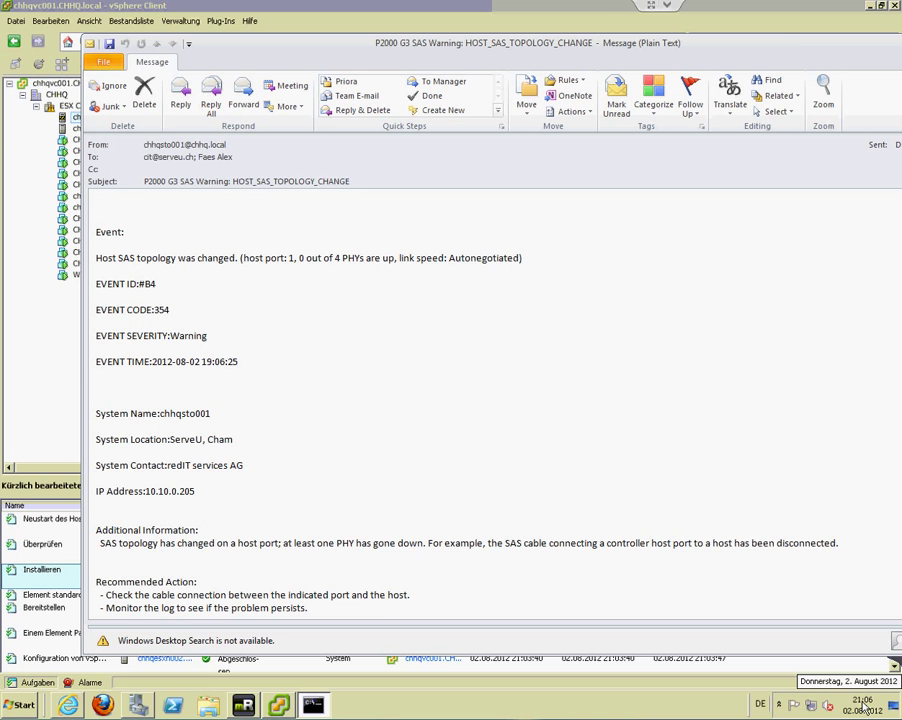
{"action": "left_click_drag", "start_coordinate": [375, 43], "coordinate": [364, 57]}
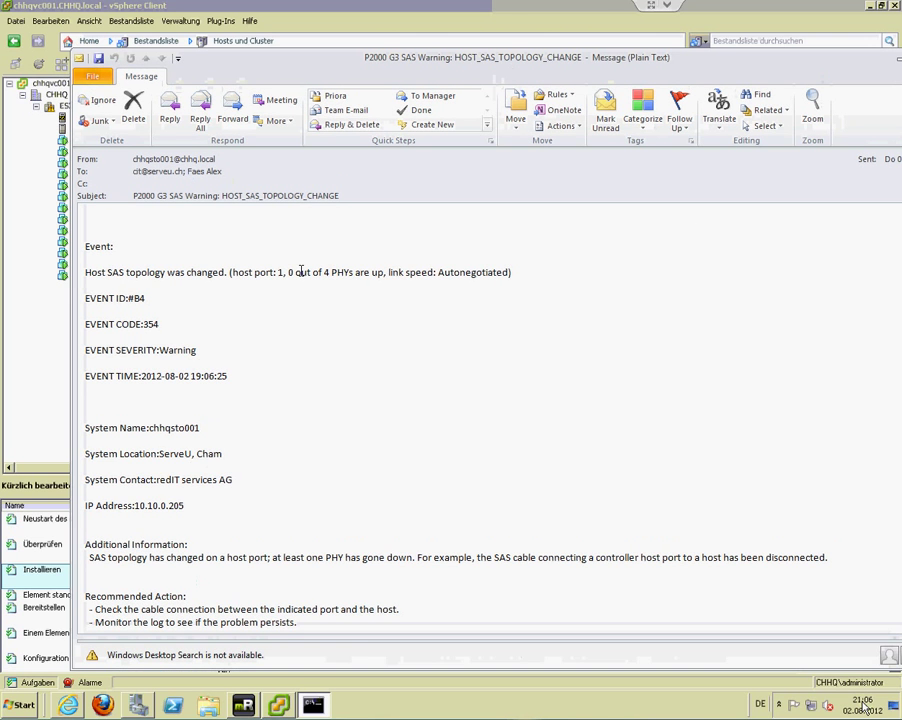
{"action": "key", "text": "ctrl+a"}
{"action": "key", "text": "ctrl+c"}
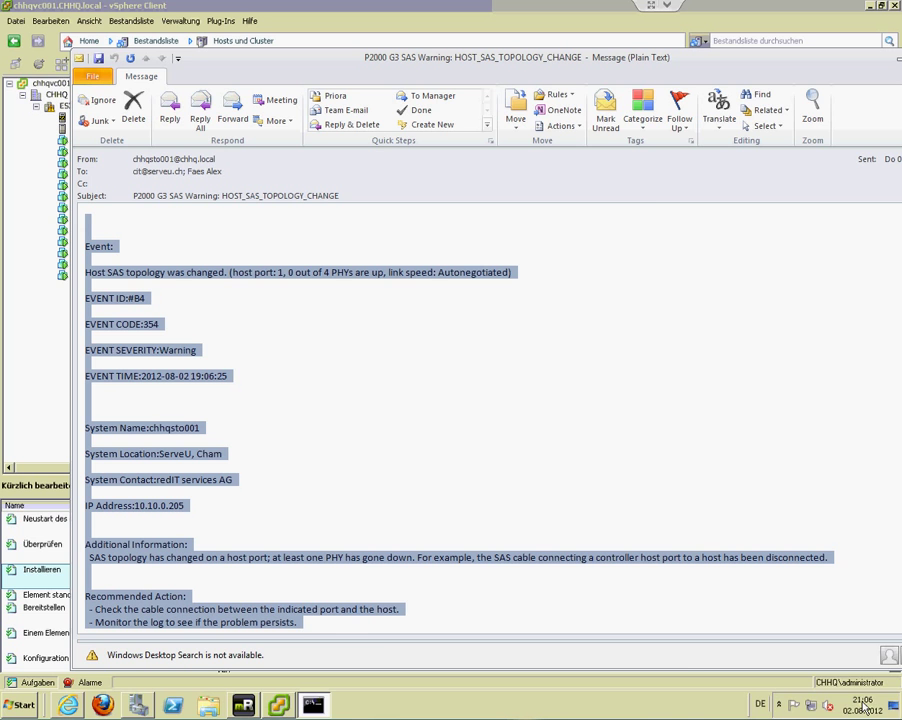
{"action": "left_click", "coordinate": [42, 272]}
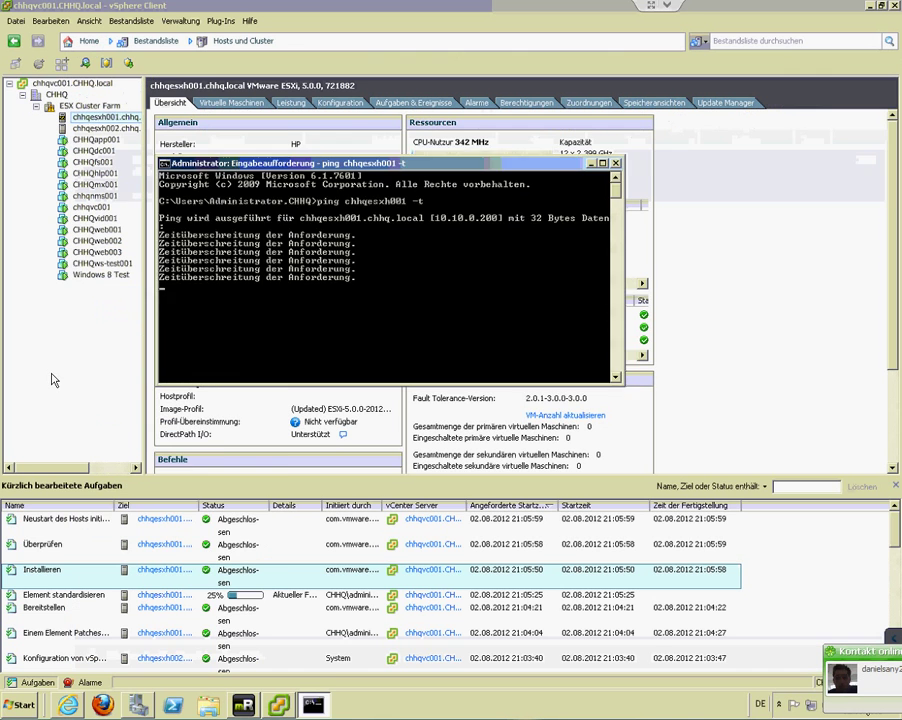
- Paste the copied storage warning into a new Notepad document, read the event details, and close it without saving
{"action": "left_click", "coordinate": [22, 710]}
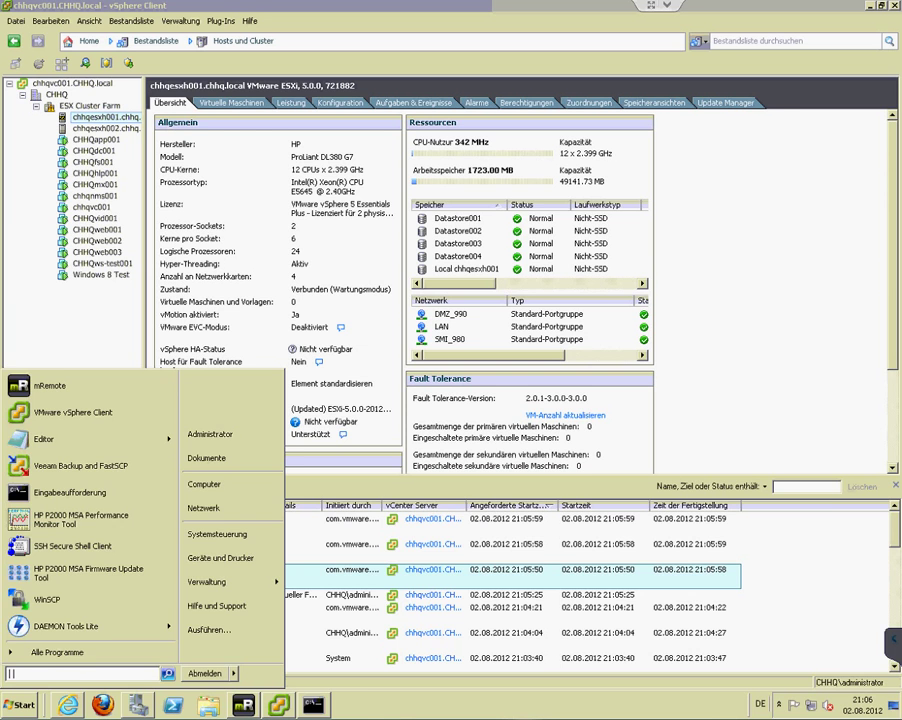
{"action": "type", "text": "notepad"}
{"action": "key", "text": "Return"}
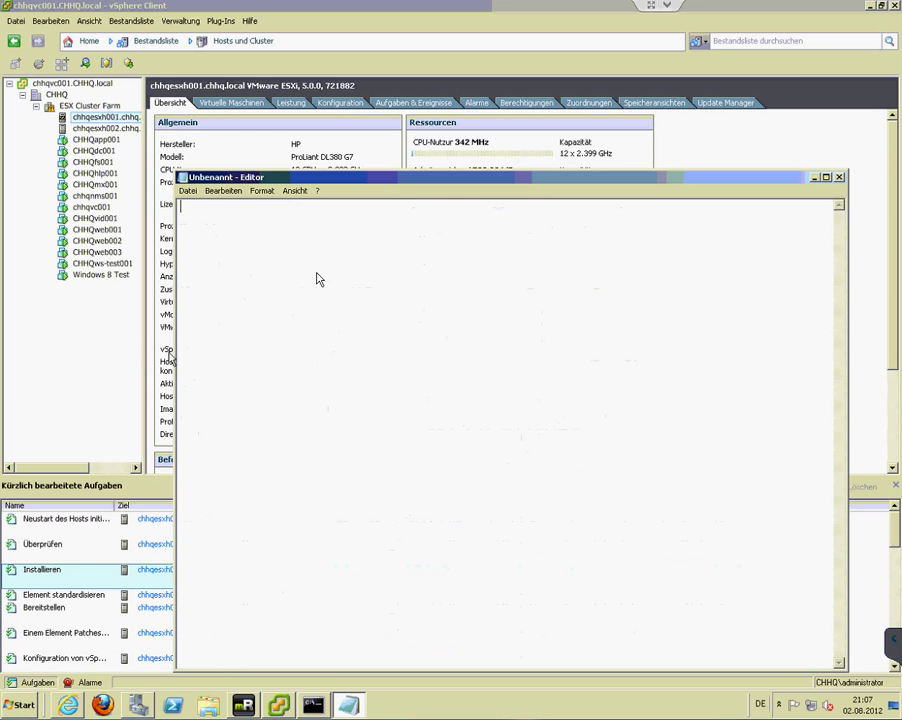
{"action": "key", "text": "ctrl+v"}
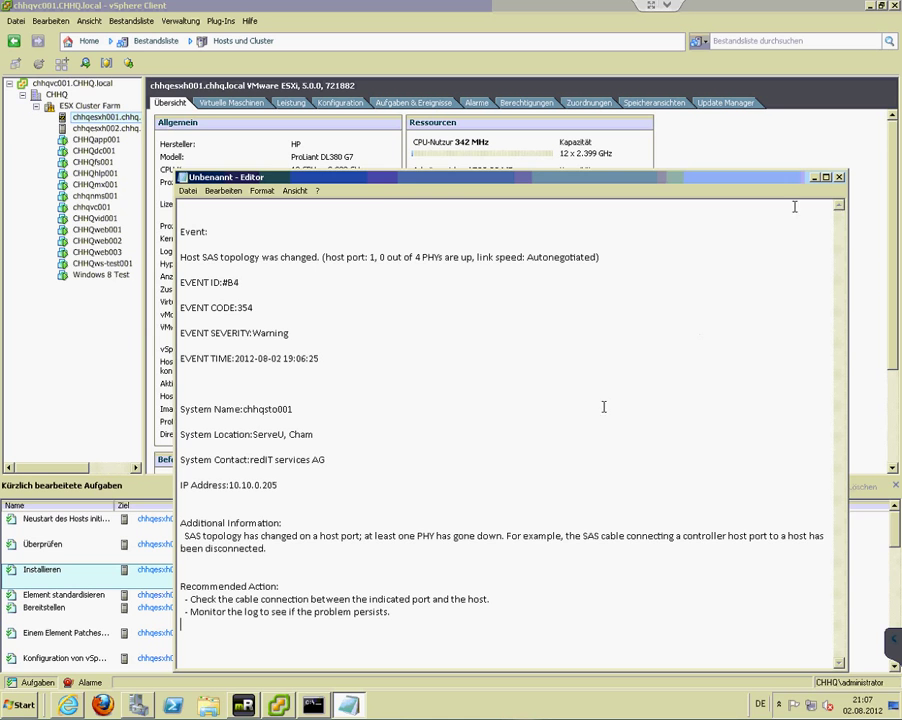
{"action": "left_click", "coordinate": [839, 177]}
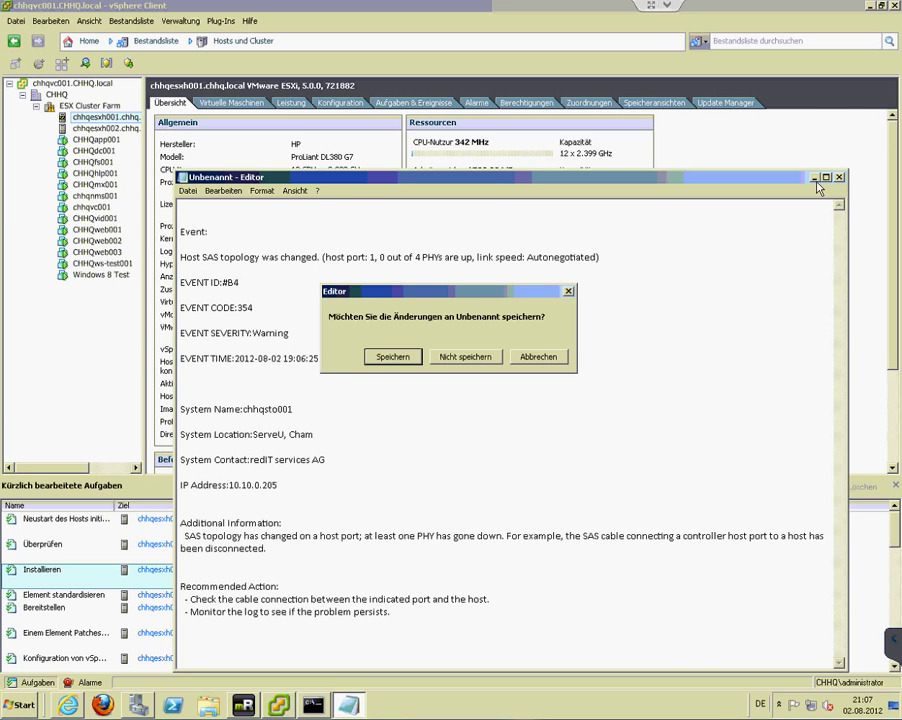
{"action": "left_click", "coordinate": [462, 358]}
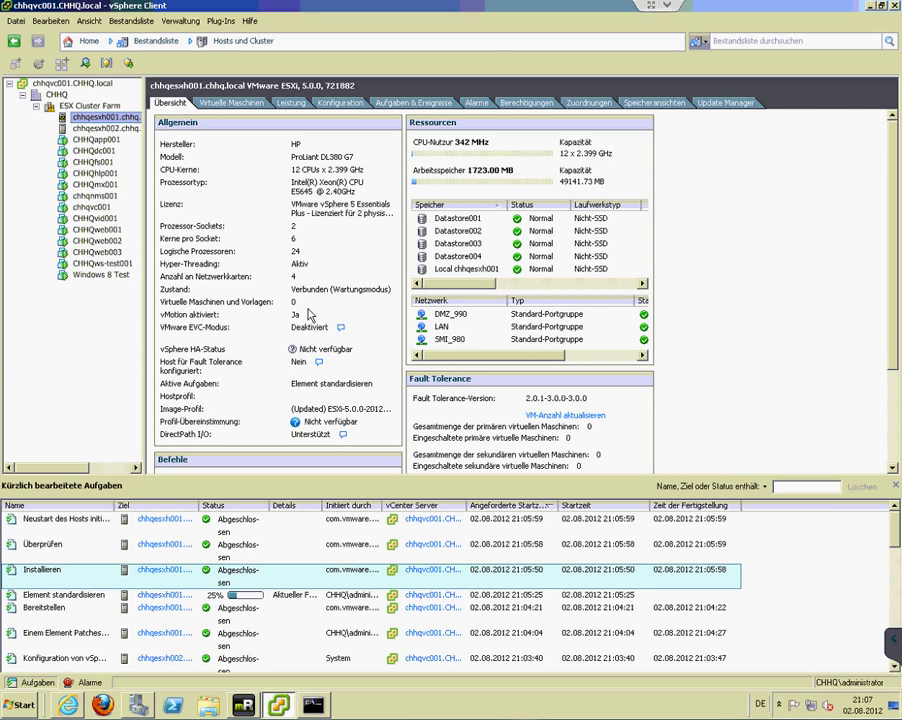
- Reload the summary of host chhqesxh001 in the vSphere Client and check the continuous ping for its restart
{"action": "left_click", "coordinate": [103, 129]}
{"action": "left_click", "coordinate": [103, 117]}
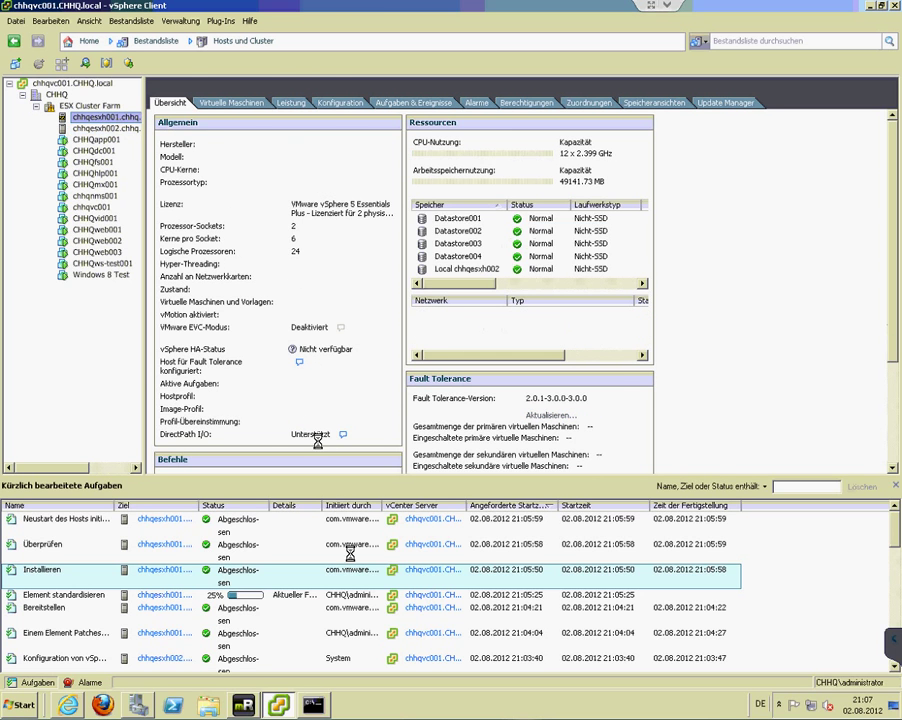
{"action": "left_click", "coordinate": [313, 705]}
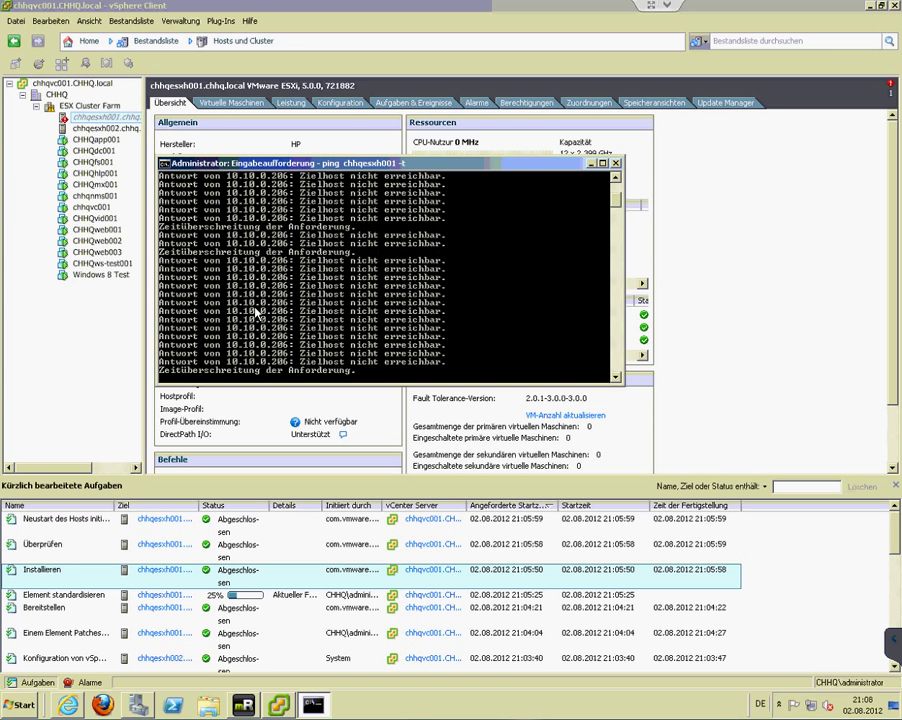
- Switch to mRemote and examine the active CHHQdc002, CHHQfs002 and CHHQfs001 backup jobs in Symantec Backup Exec
{"action": "left_click", "coordinate": [250, 698]}
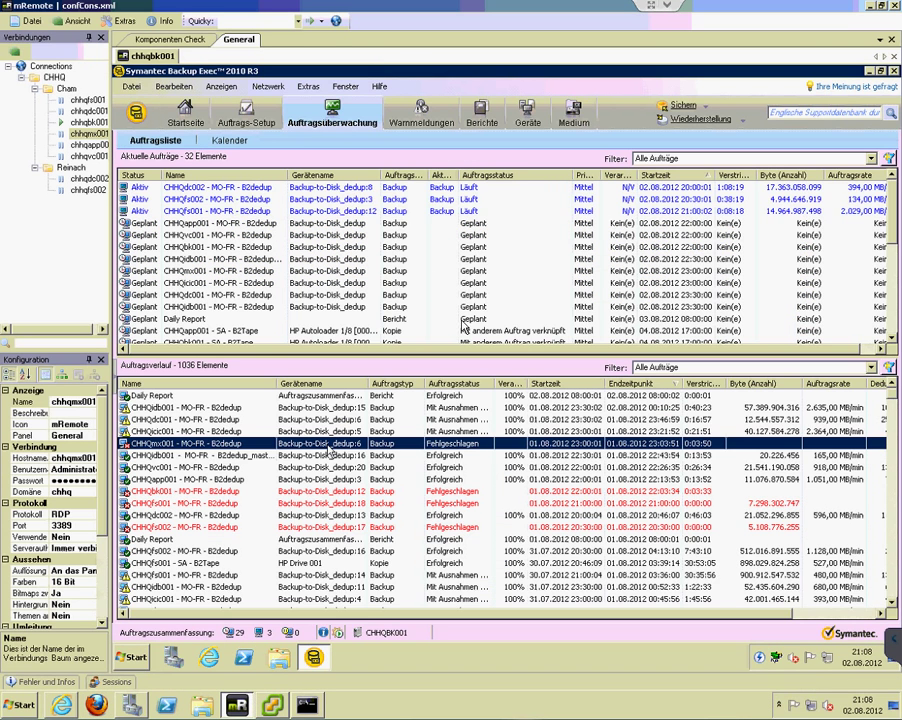
{"action": "left_click", "coordinate": [268, 212]}
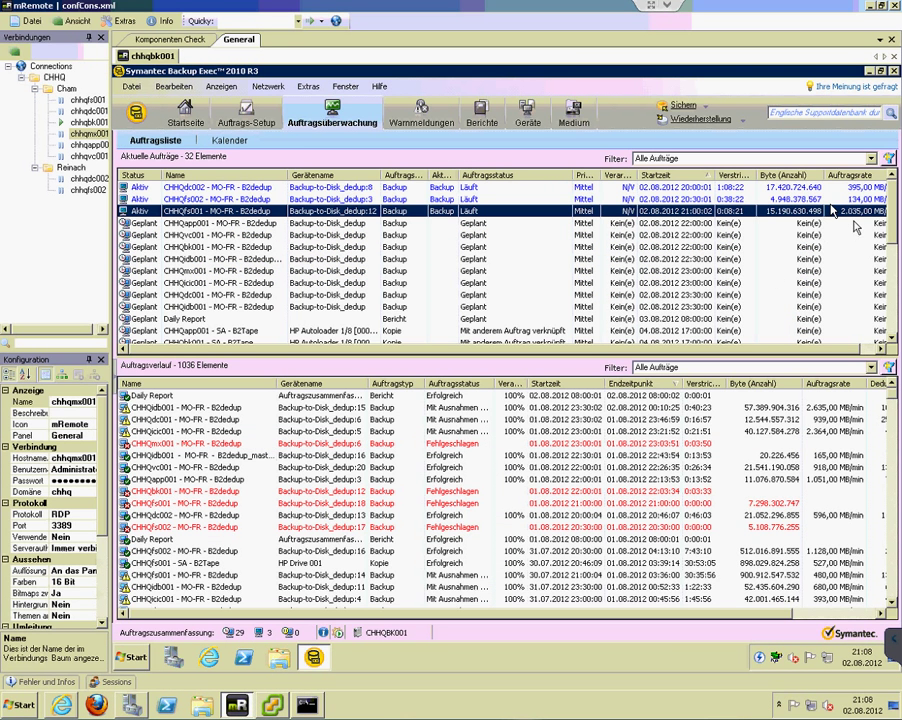
{"action": "left_click", "coordinate": [224, 189]}
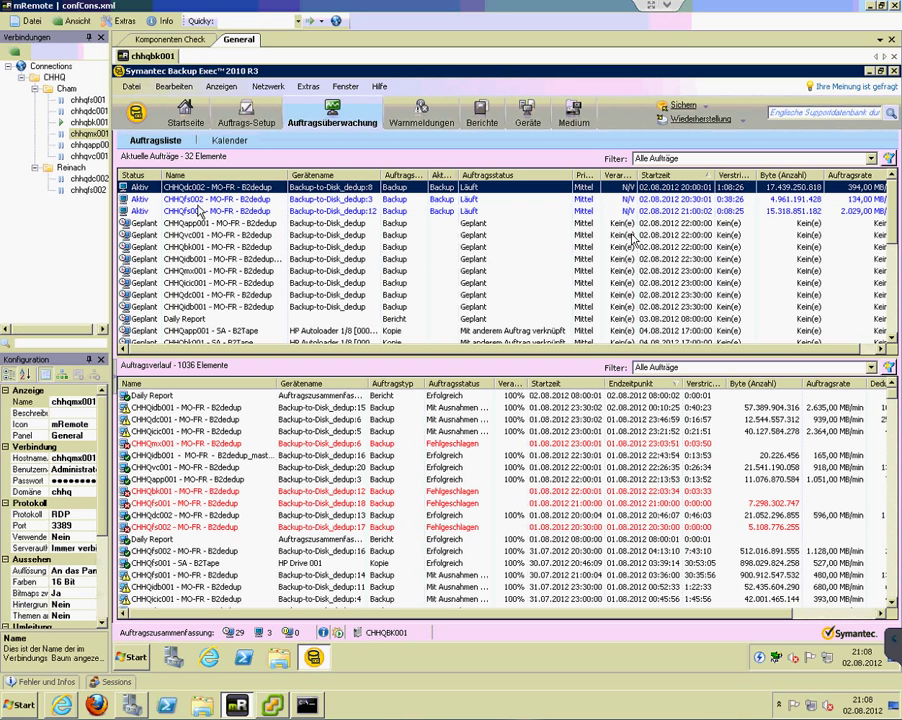
{"action": "key", "text": "Down"}
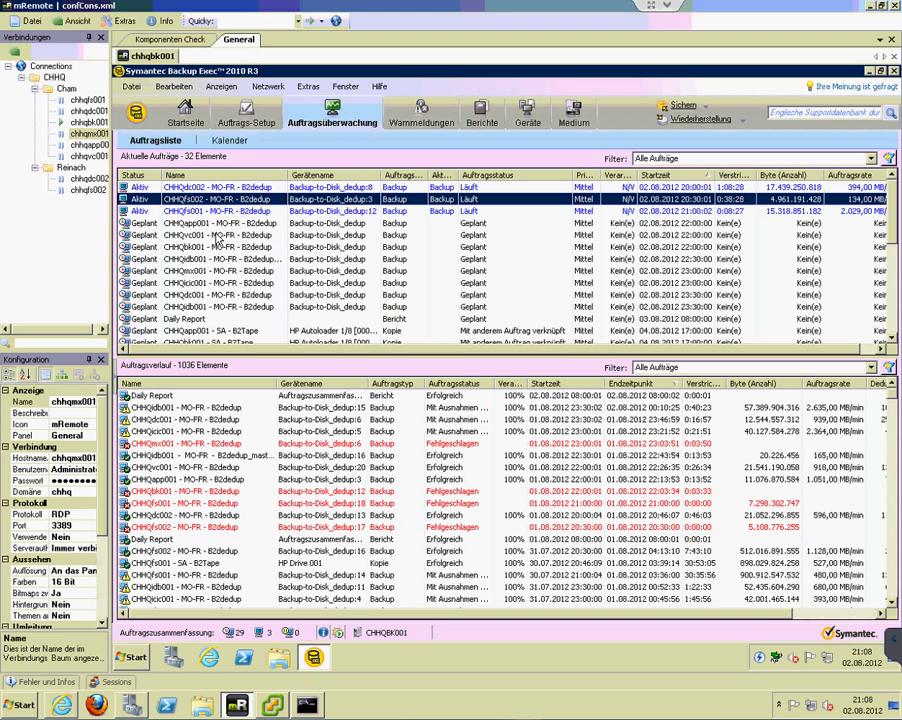
{"action": "key", "text": "Down"}
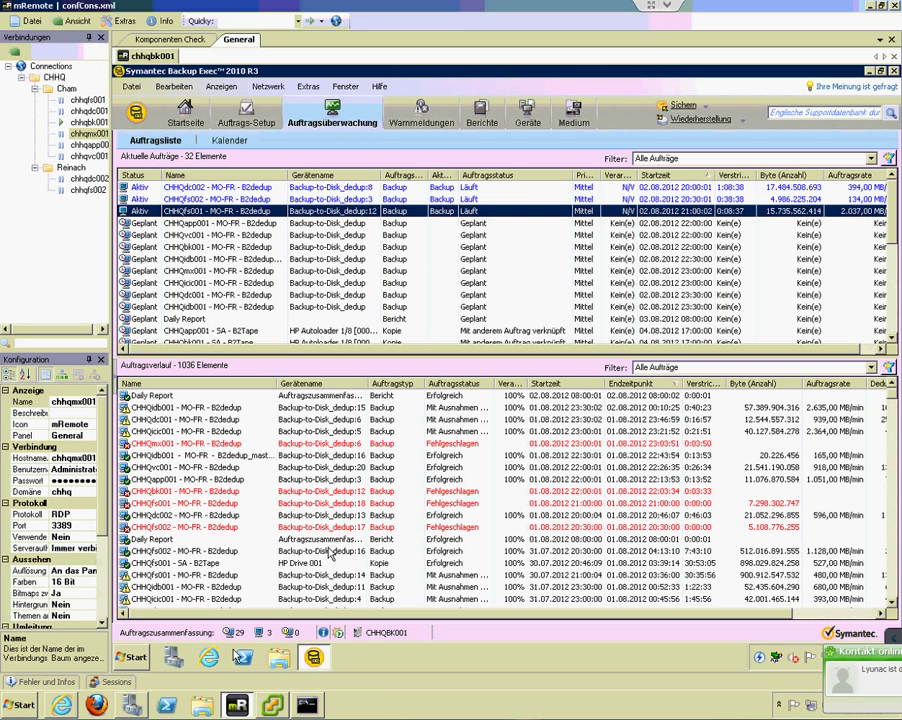
- Open the Cacti Weathermap site in a new browser tab and log in as admin with the account password
{"action": "left_click", "coordinate": [64, 705]}
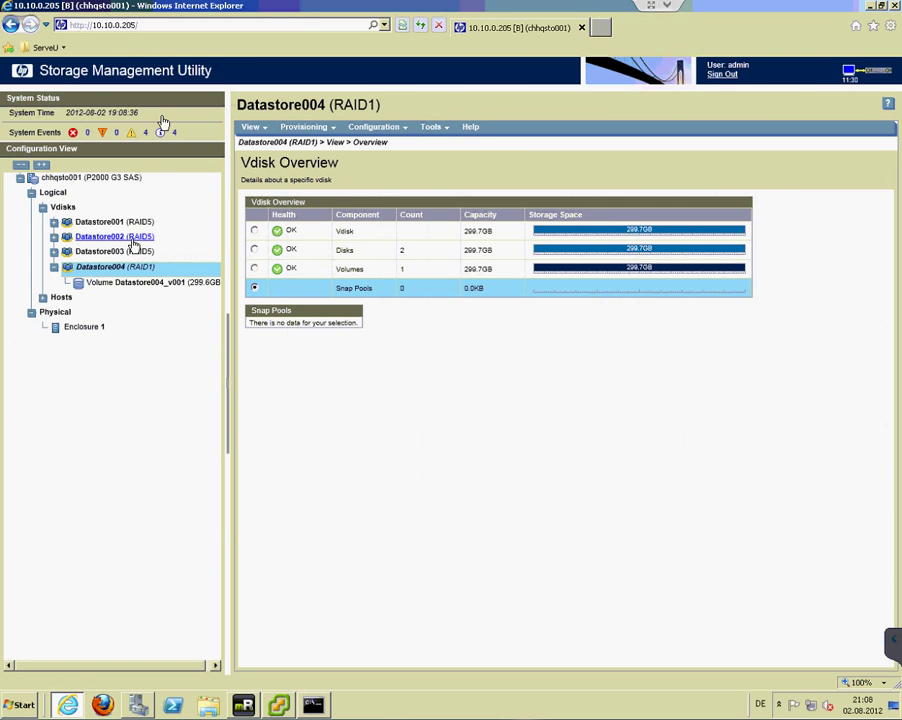
{"action": "left_click", "coordinate": [600, 27]}
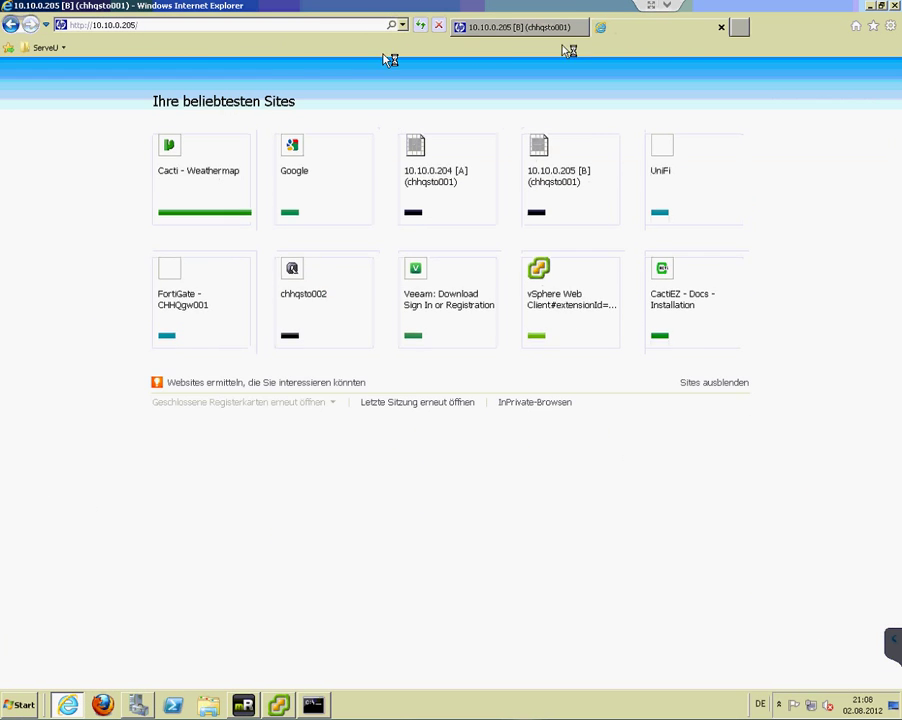
{"action": "left_click", "coordinate": [190, 168]}
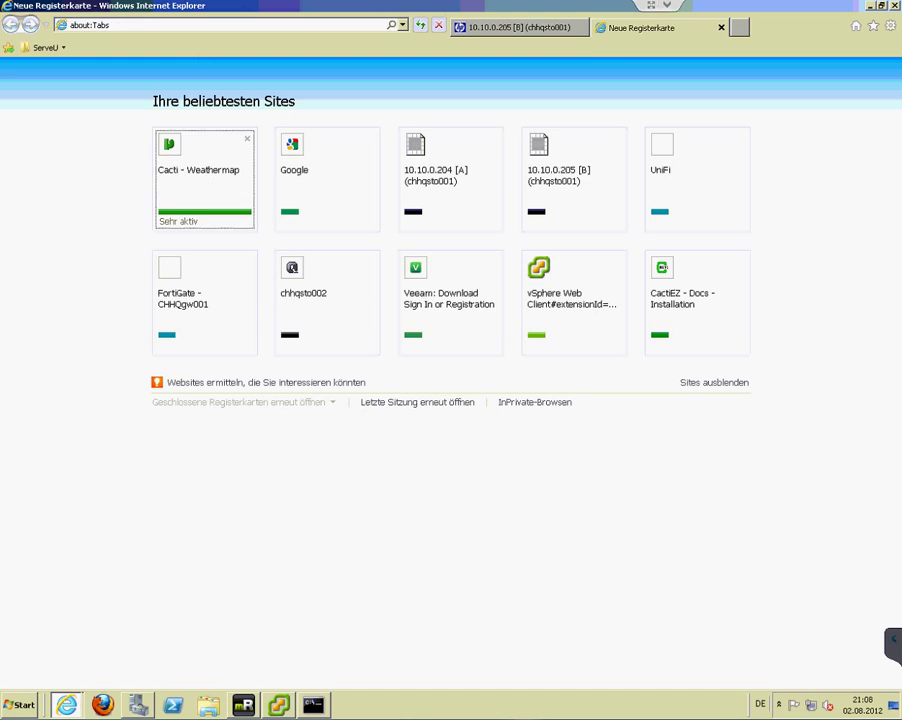
{"action": "left_click", "coordinate": [425, 307]}
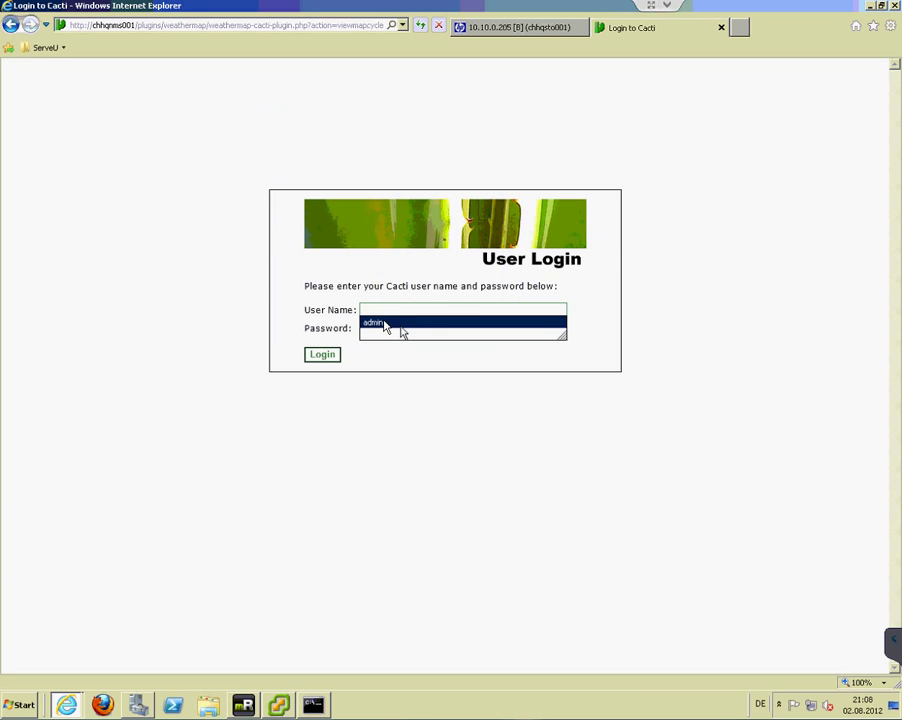
{"action": "key", "text": "Return"}
{"action": "left_click", "coordinate": [323, 360]}
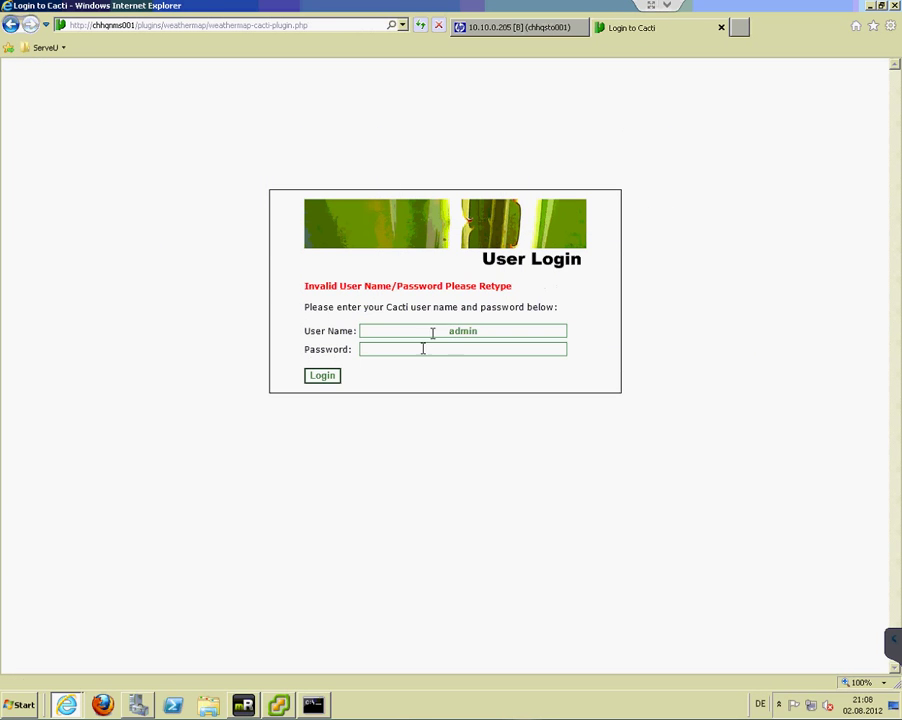
{"action": "left_click", "coordinate": [425, 349]}
{"action": "type", "text": "••••••"}
{"action": "key", "text": "Return"}
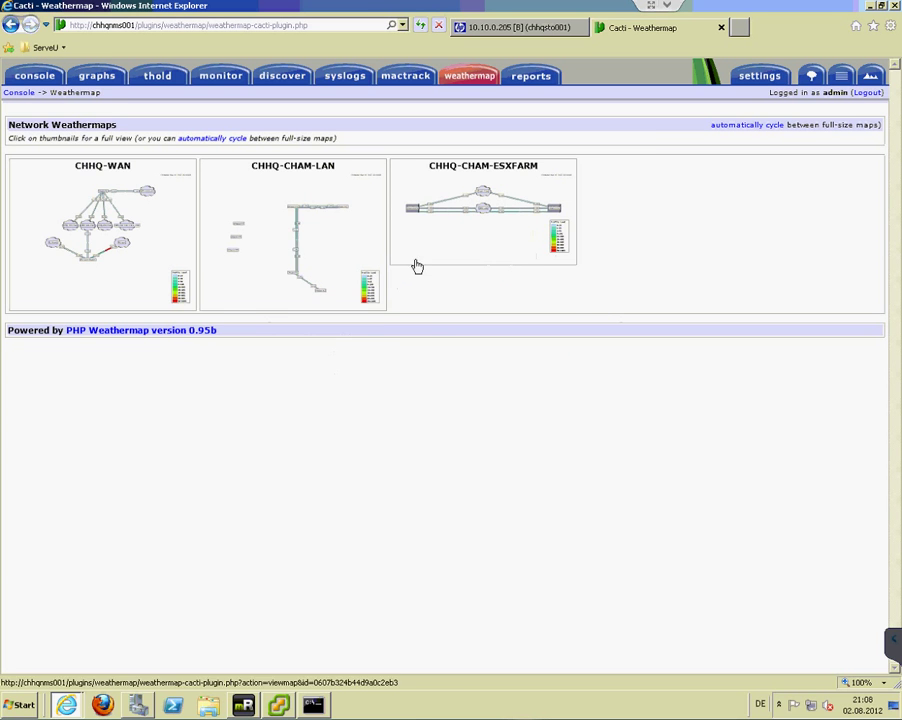
- Open the CHHQ-CHAM-ESXFARM weathermap and examine the traffic graphs of the second CHHQ-LAN link to chhqesxh002
{"action": "left_click", "coordinate": [444, 201]}
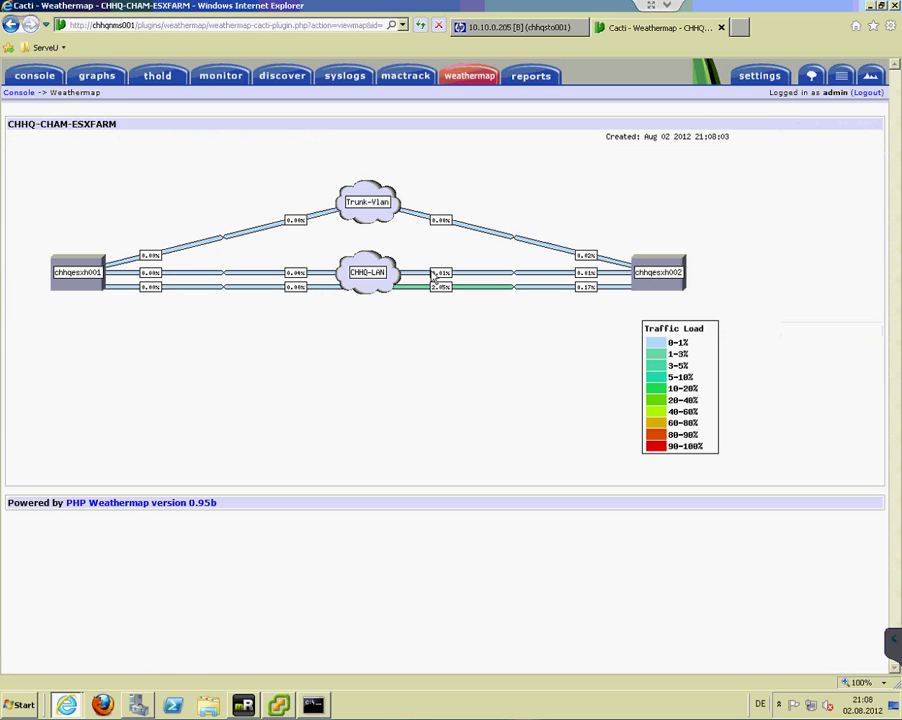
{"action": "mouse_move", "coordinate": [471, 295]}
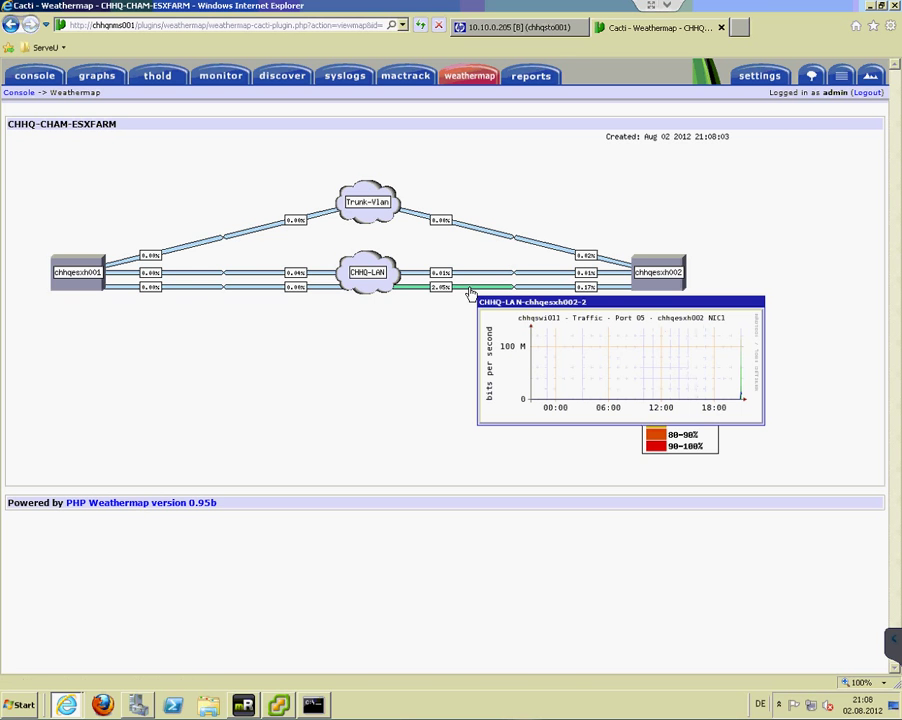
{"action": "left_click", "coordinate": [471, 295]}
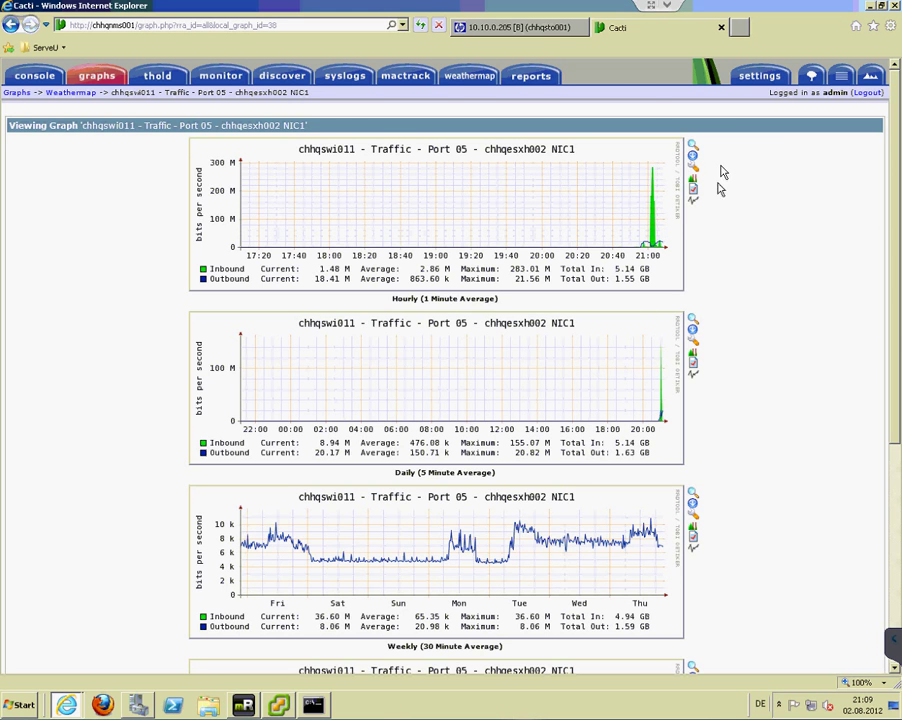
{"action": "scroll", "coordinate": [730, 336], "scroll_direction": "down", "scroll_amount": 3}
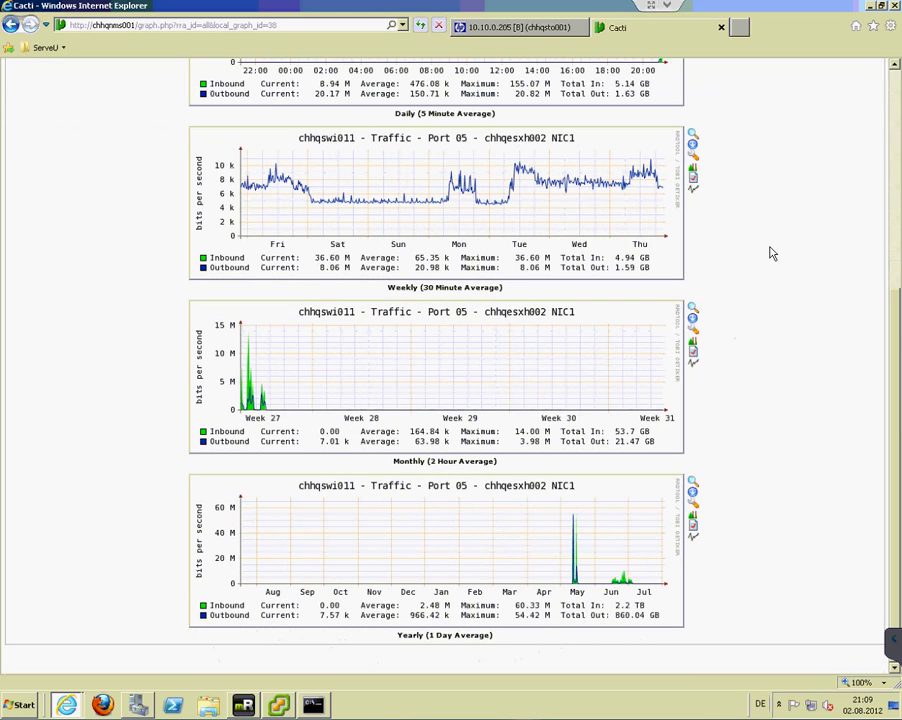
- Switch to the vSphere Client and check the remediation task and the continuous ping to chhqesxh001
{"action": "left_click", "coordinate": [870, 6]}
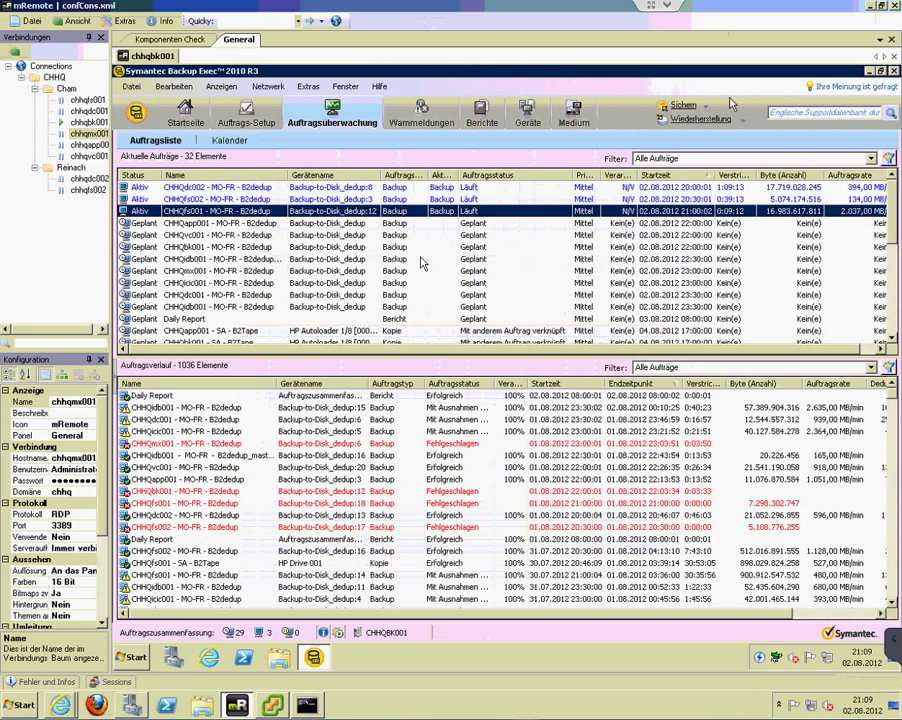
{"action": "left_click", "coordinate": [273, 706]}
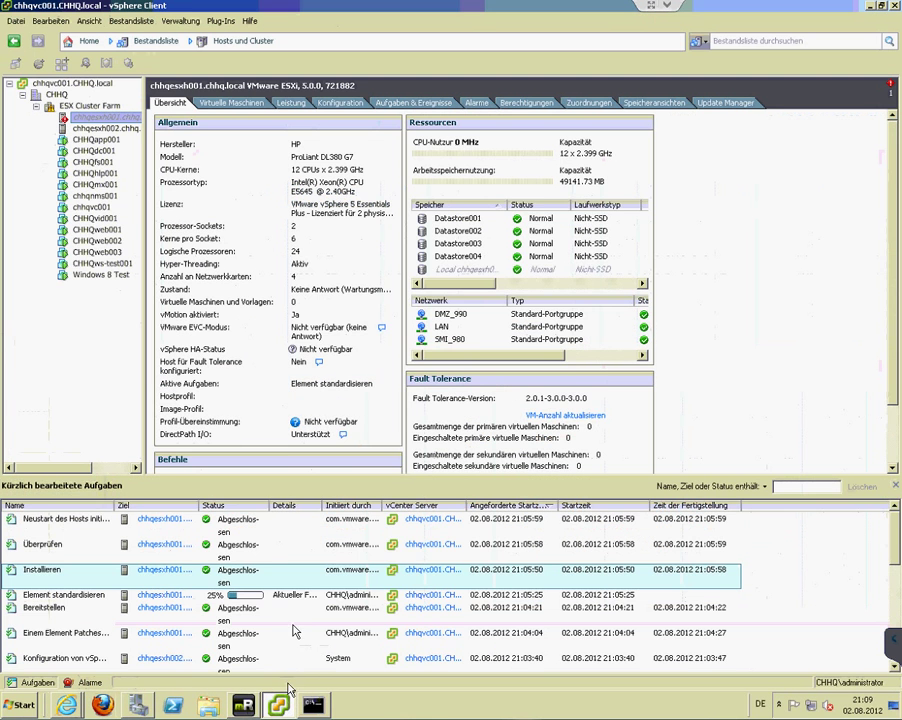
{"action": "left_click", "coordinate": [308, 705]}
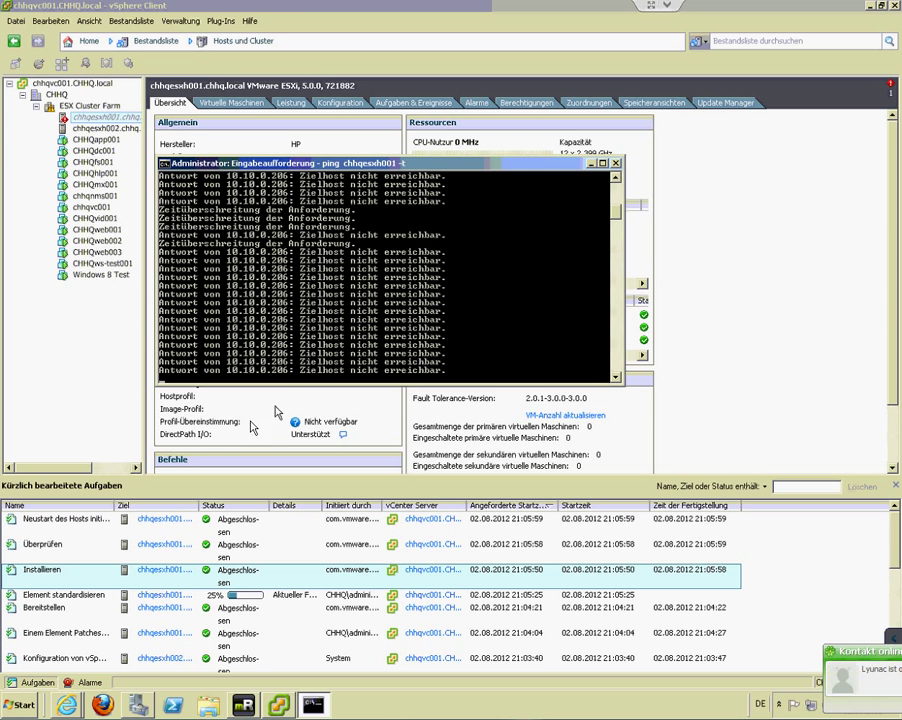
- Return to Cacti in the browser, open the CHHQ-WAN weathermap, and examine the load on the Reinach link
{"action": "mouse_move", "coordinate": [66, 704]}
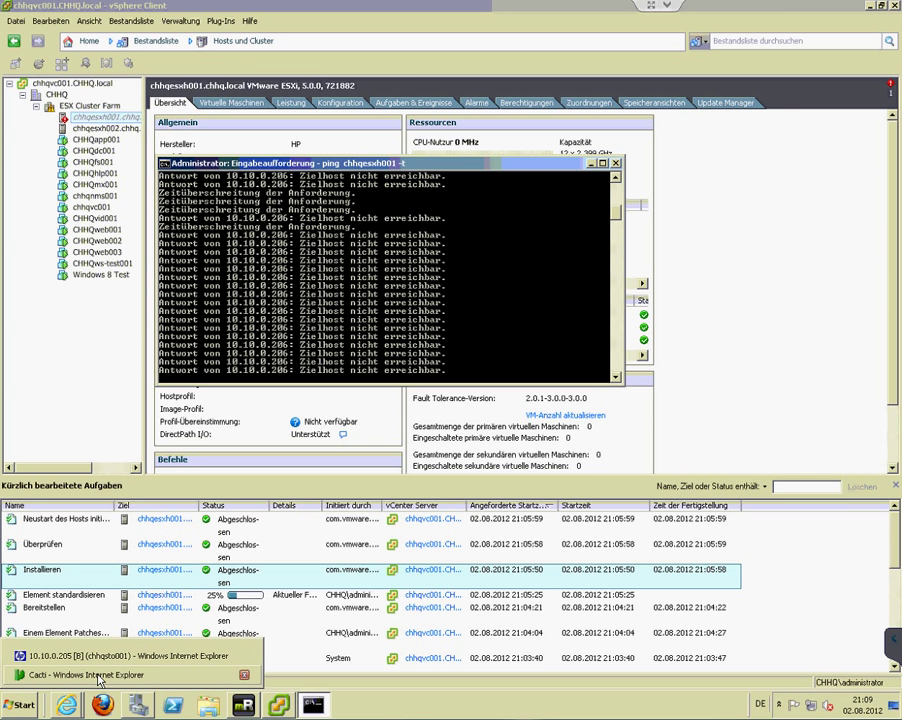
{"action": "left_click", "coordinate": [99, 678]}
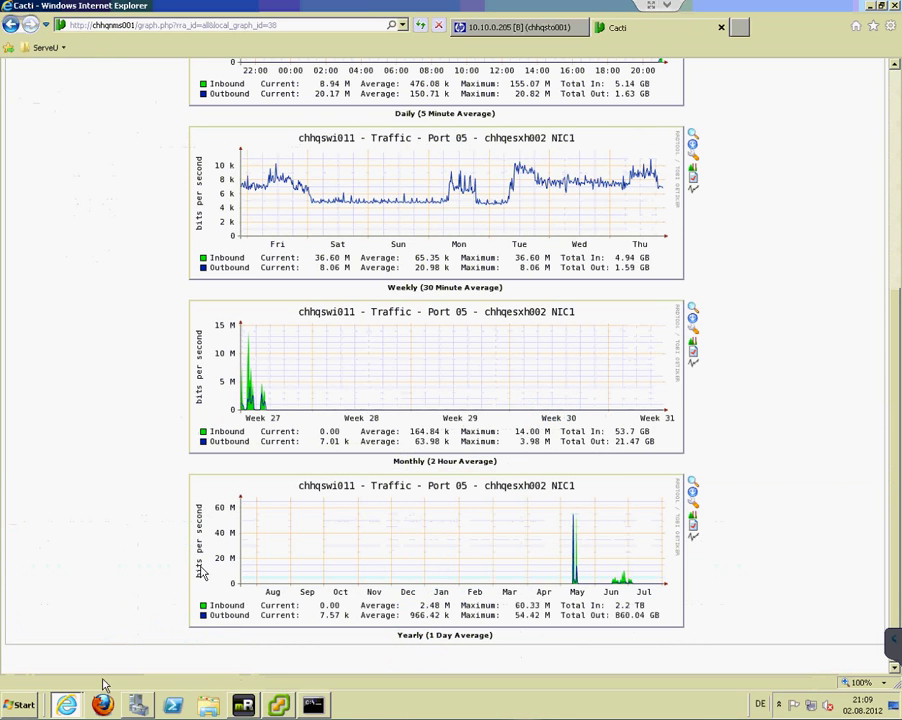
{"action": "scroll", "coordinate": [150, 510], "scroll_direction": "up", "scroll_amount": 5}
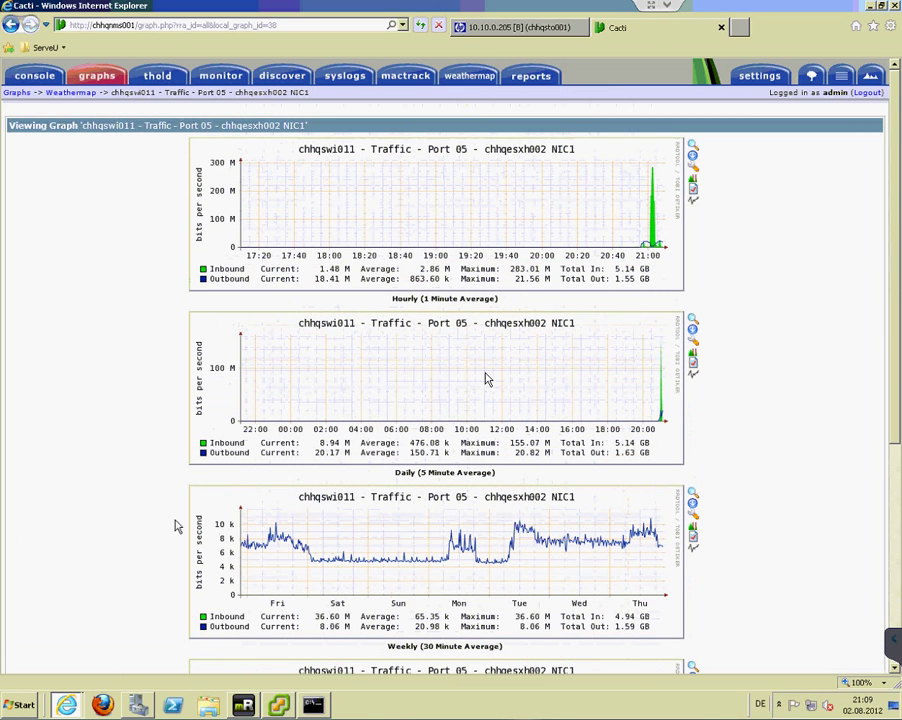
{"action": "left_click", "coordinate": [478, 78]}
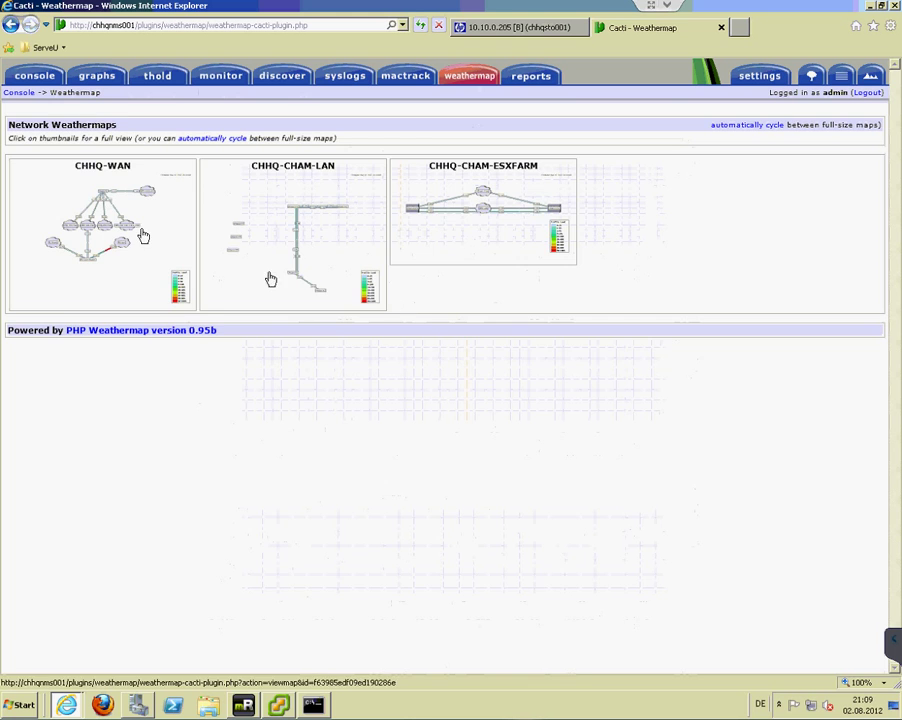
{"action": "left_click", "coordinate": [141, 236]}
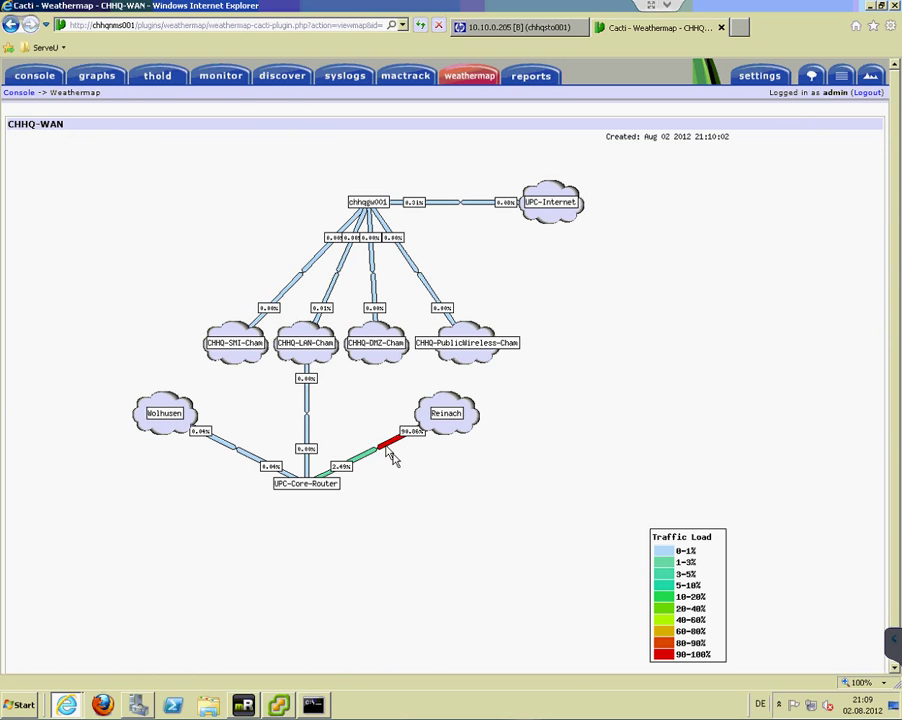
{"action": "mouse_move", "coordinate": [388, 448]}
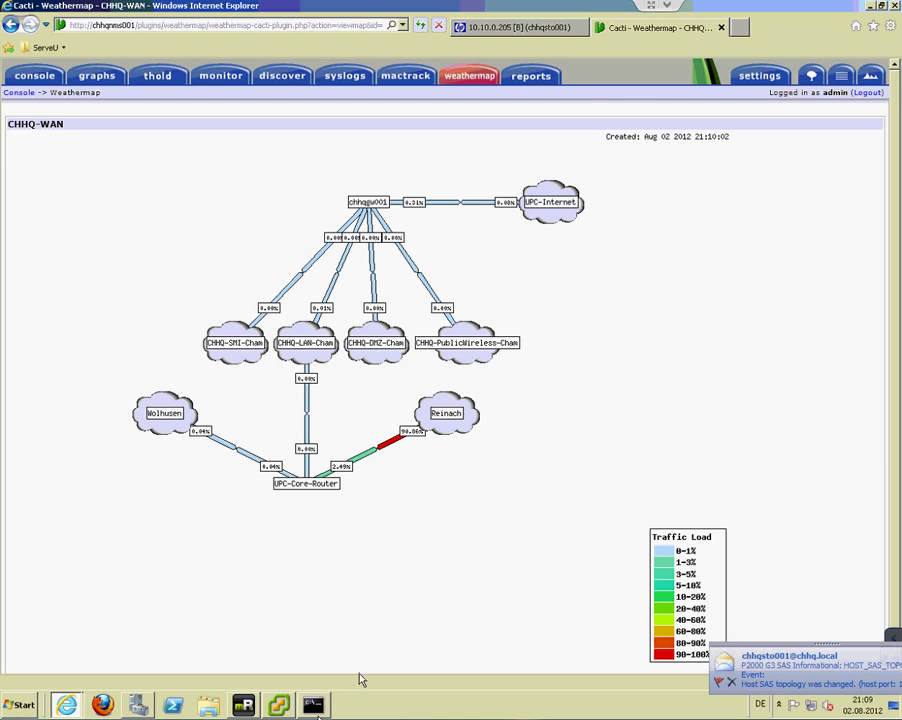
- Monitor the chhqesxh001 ping and the vSphere Client's recent tasks until the host restart and remediation finish
{"action": "left_click", "coordinate": [309, 705]}
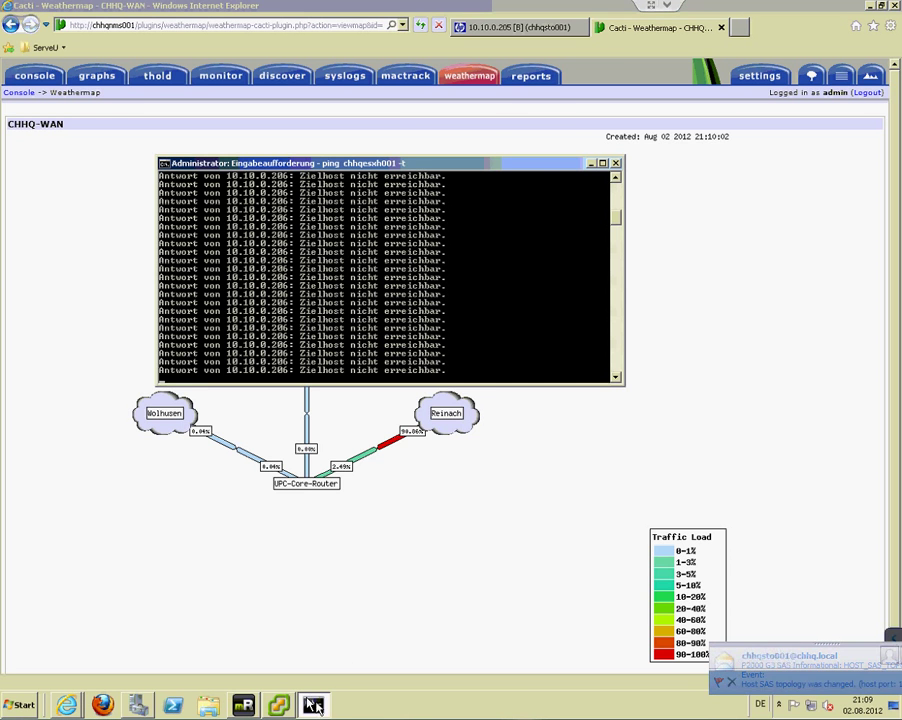
{"action": "left_click", "coordinate": [279, 706]}
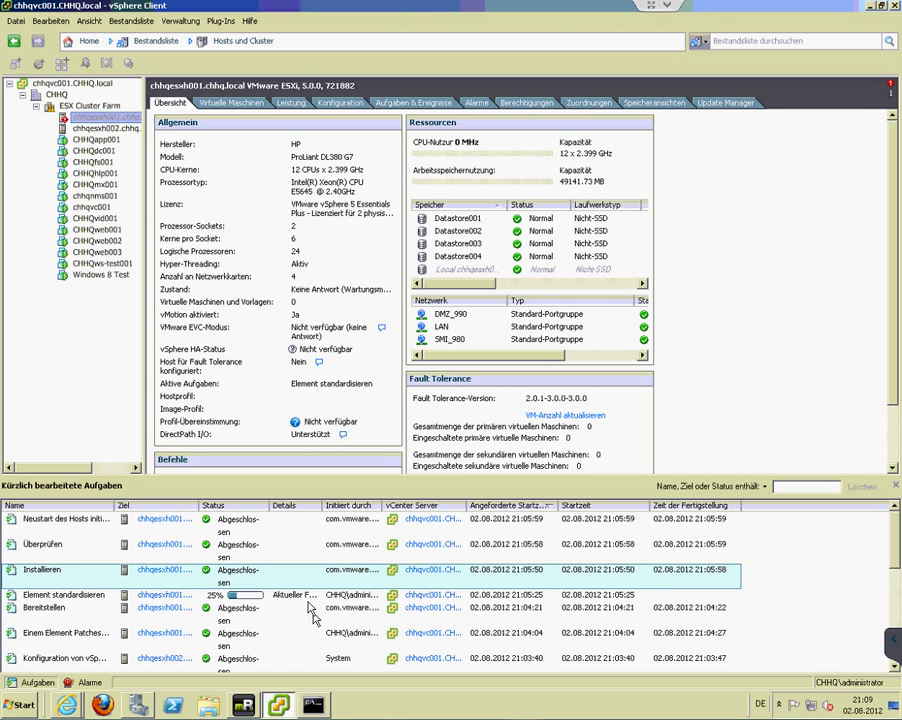
{"action": "left_click", "coordinate": [312, 704]}
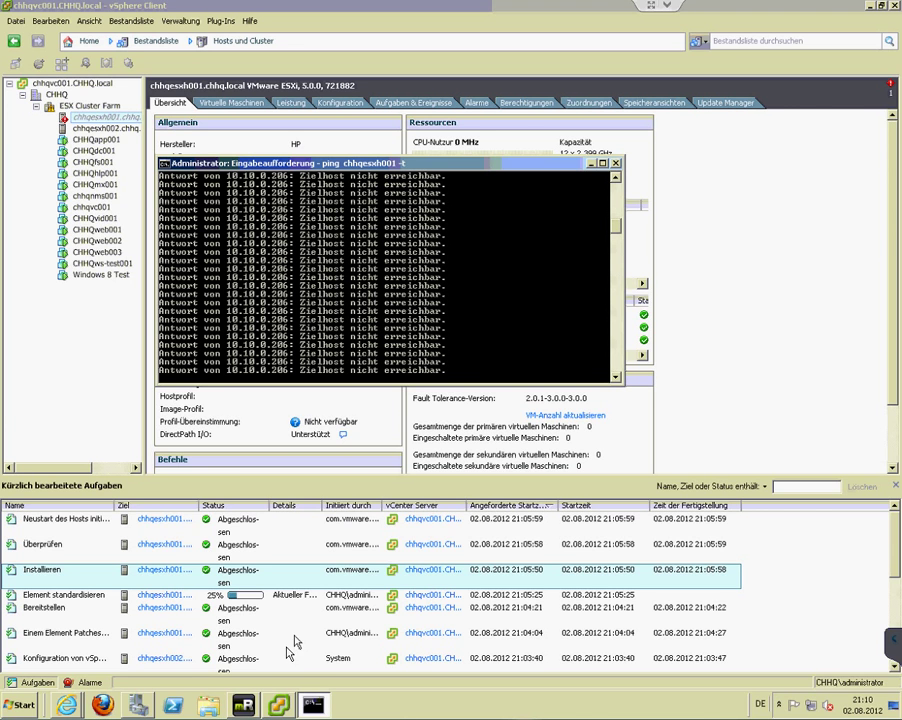
{"action": "mouse_move", "coordinate": [244, 703]}
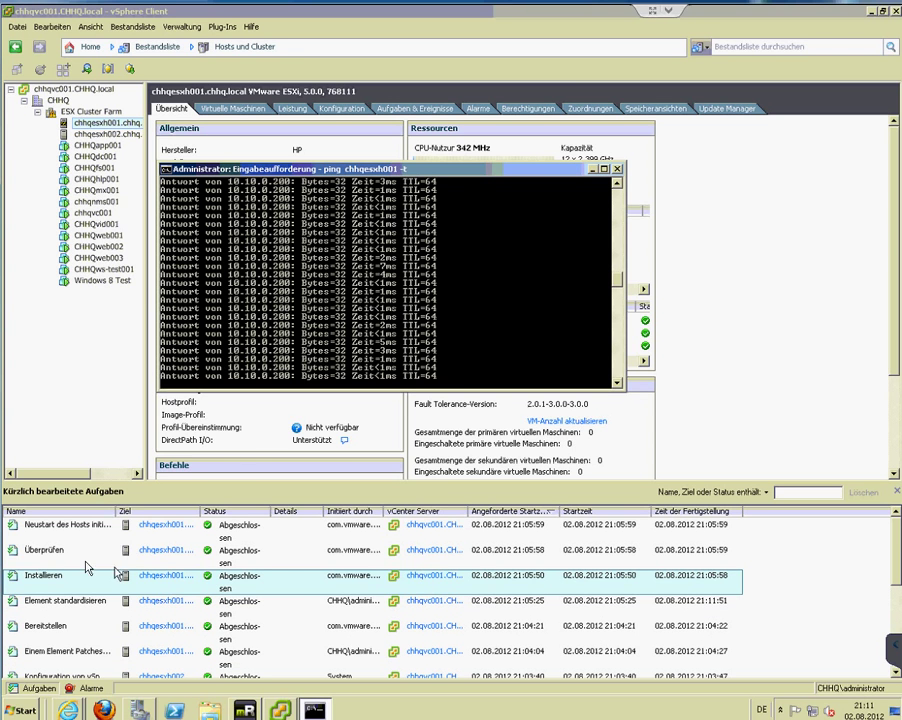
- Review the host's recent tasks and take chhqesxh001 out of maintenance mode
{"action": "left_click", "coordinate": [222, 528]}
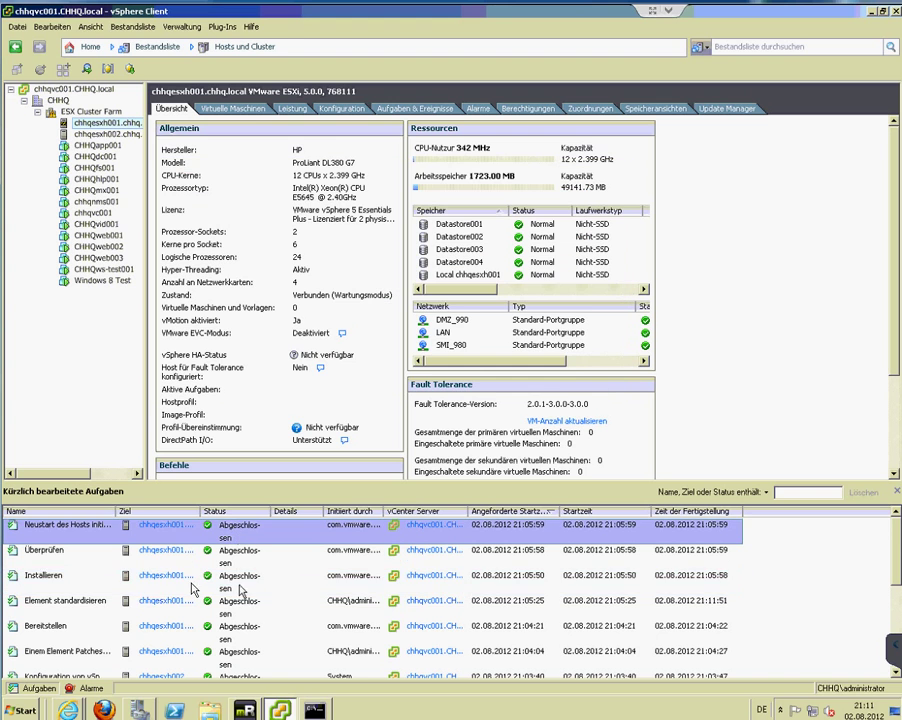
{"action": "left_click", "coordinate": [60, 578]}
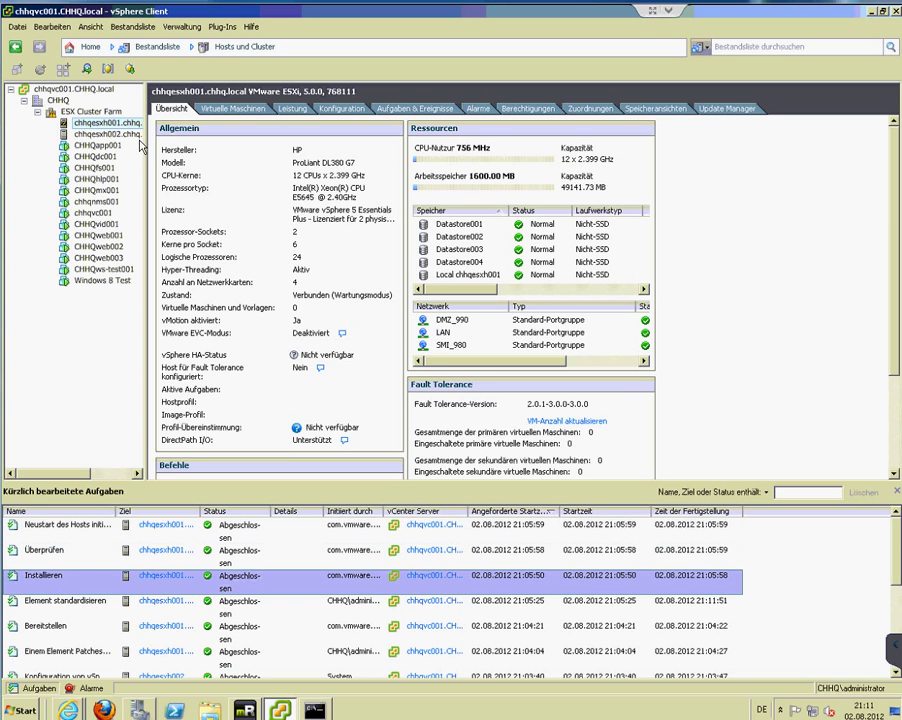
{"action": "right_click", "coordinate": [95, 123]}
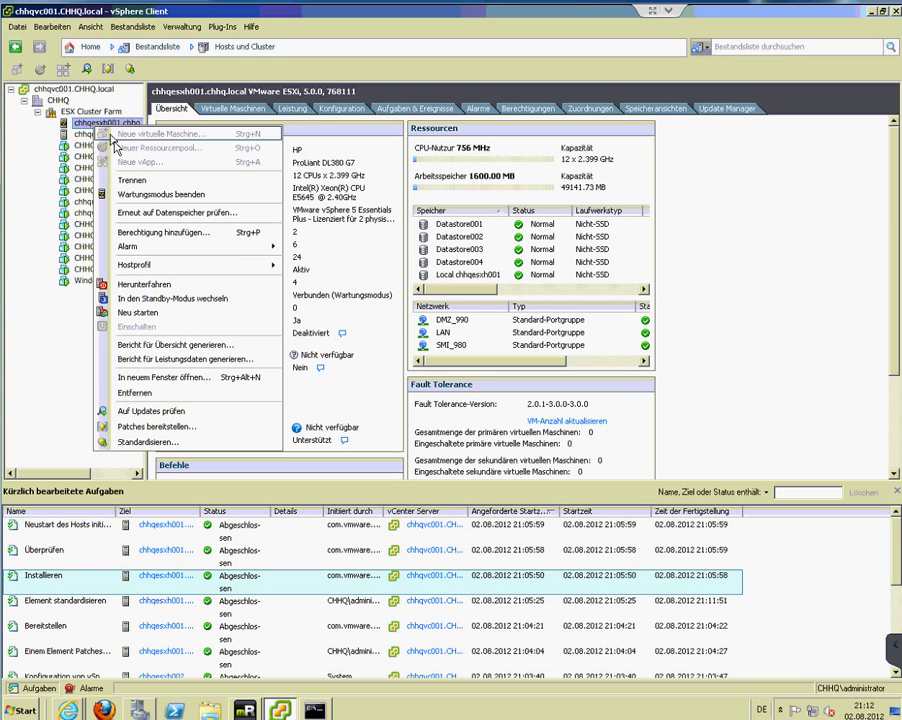
{"action": "left_click", "coordinate": [160, 194]}
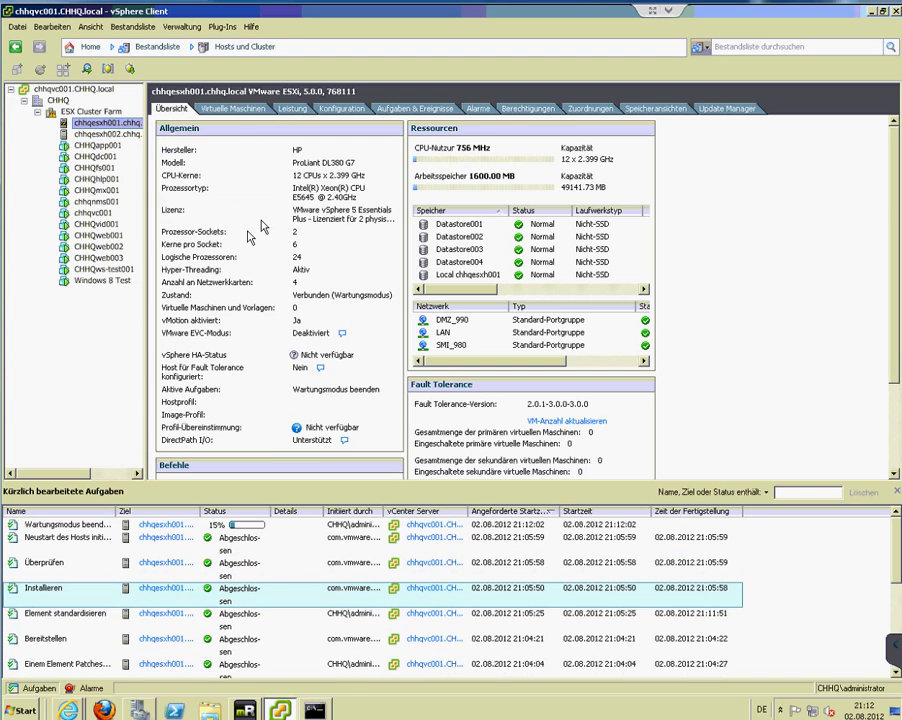
- Turn vSphere HA back on in the settings of ESX Cluster Farm
{"action": "left_click", "coordinate": [87, 114]}
{"action": "right_click", "coordinate": [87, 116]}
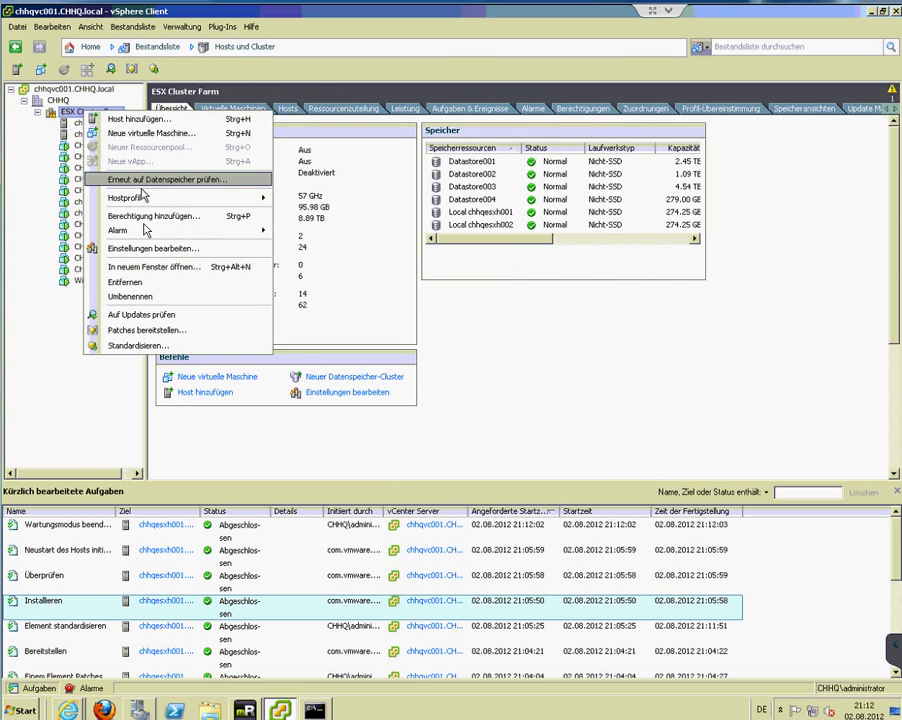
{"action": "left_click", "coordinate": [148, 249]}
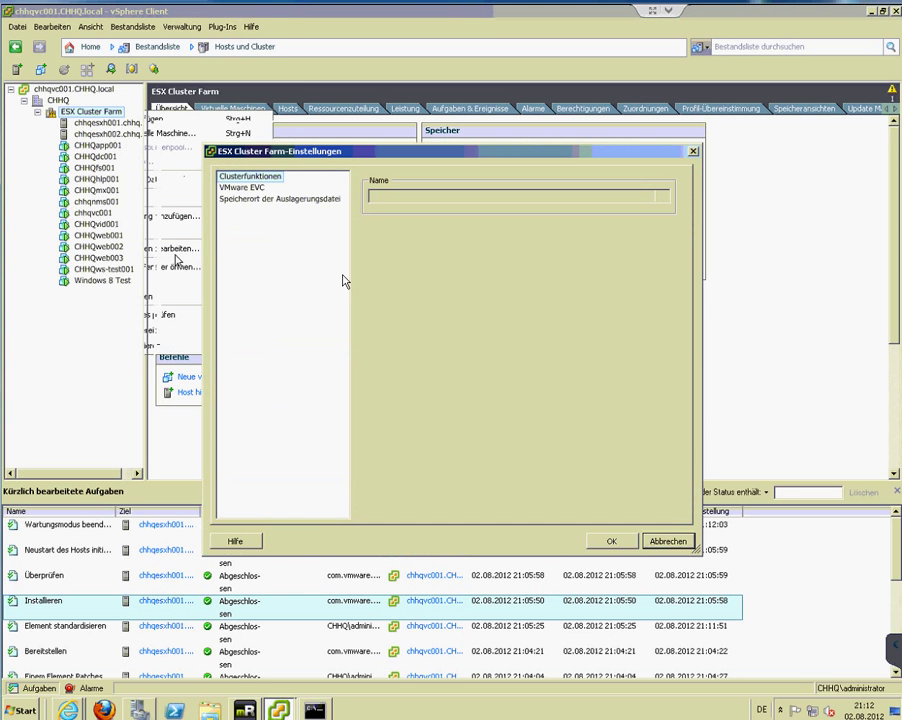
{"action": "left_click", "coordinate": [372, 240]}
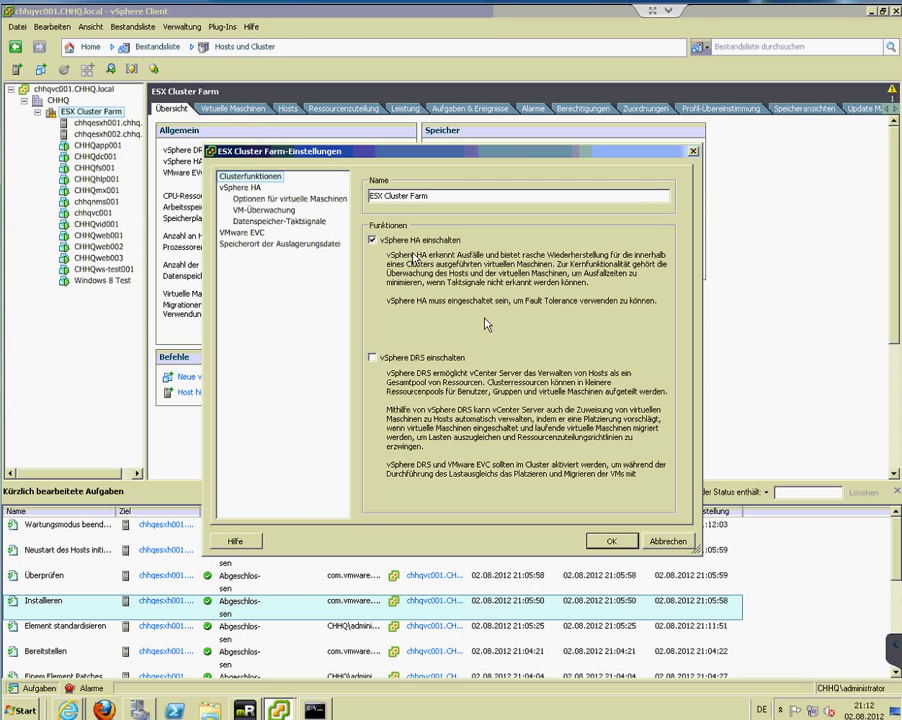
{"action": "left_click", "coordinate": [608, 541]}
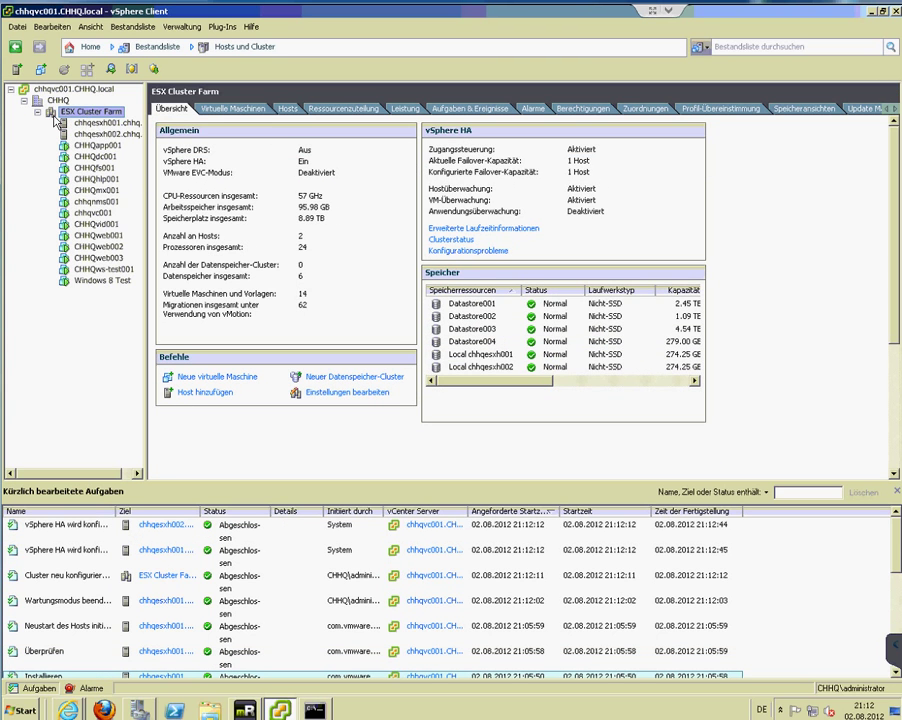
- Select CHHQvid001, CHHQmx001, CHHQweb001 and Windows 8 Test together in the virtual machine list of host chhqesxh002
{"action": "left_click", "coordinate": [222, 110]}
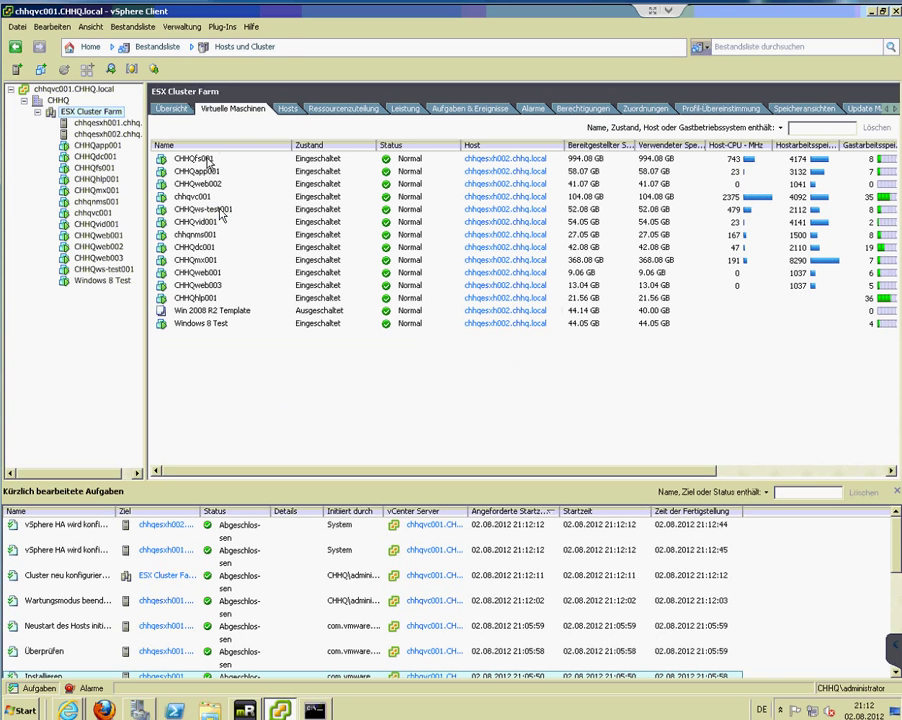
{"action": "left_click", "coordinate": [105, 133]}
{"action": "left_click", "coordinate": [230, 109]}
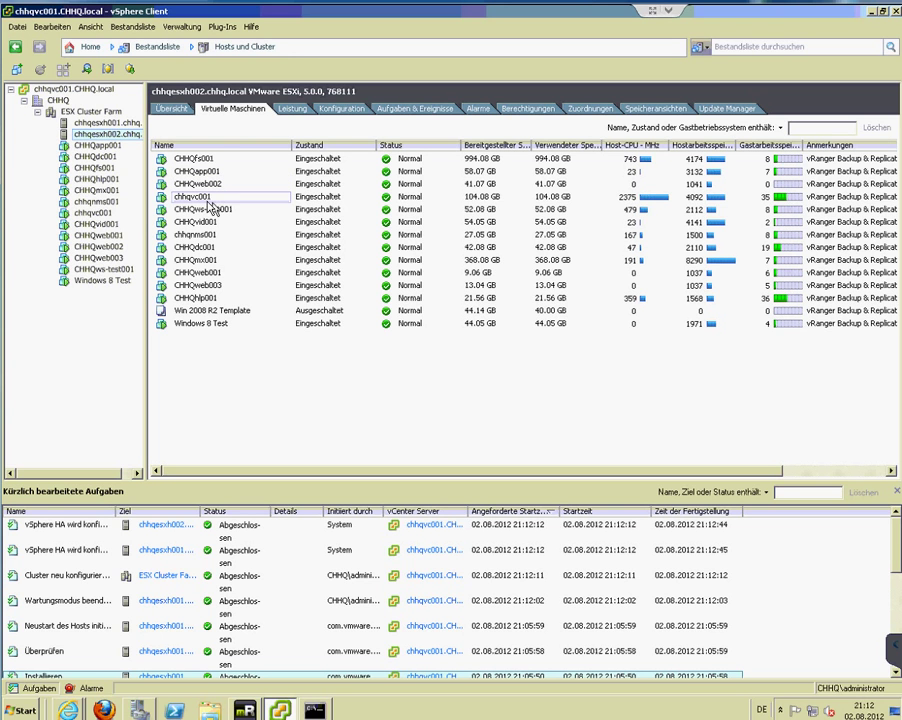
{"action": "left_click", "coordinate": [212, 224]}
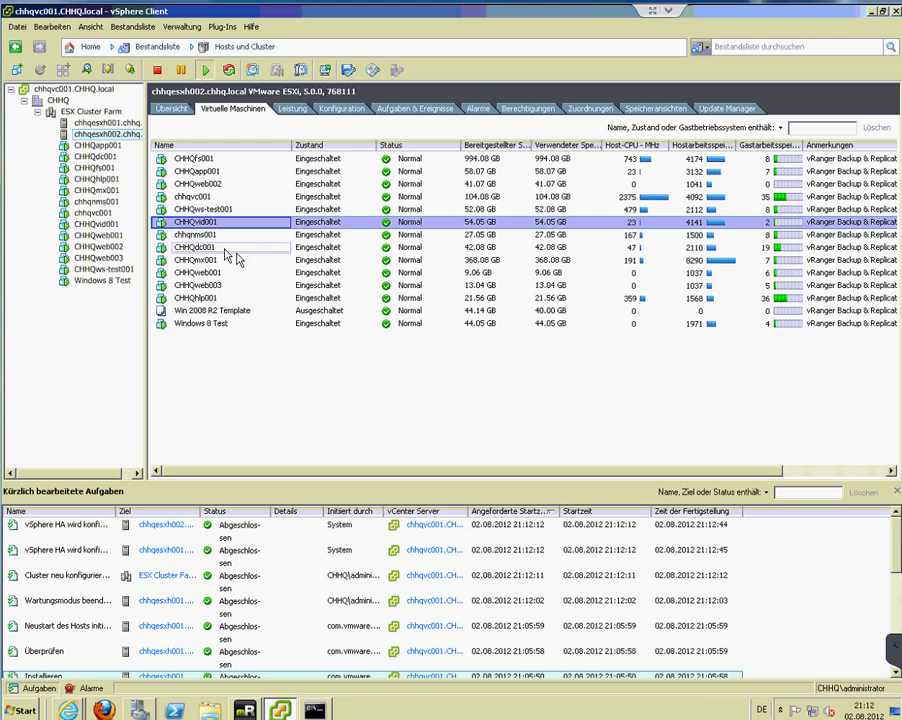
{"action": "left_click", "coordinate": [212, 261], "text": "ctrl"}
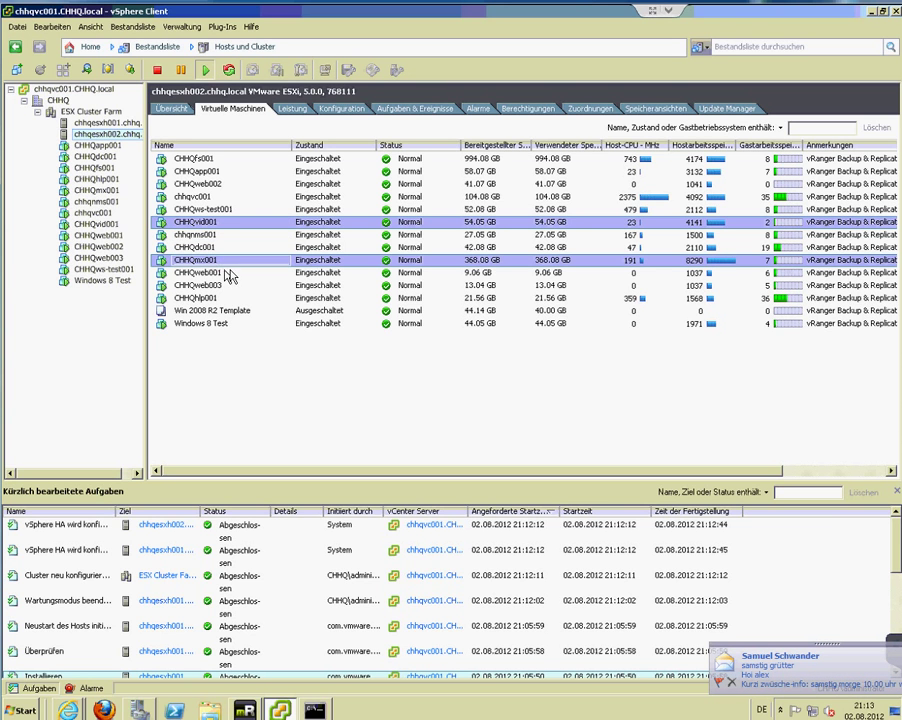
{"action": "left_click", "coordinate": [225, 276], "text": "ctrl"}
{"action": "left_click", "coordinate": [204, 325], "text": "ctrl"}
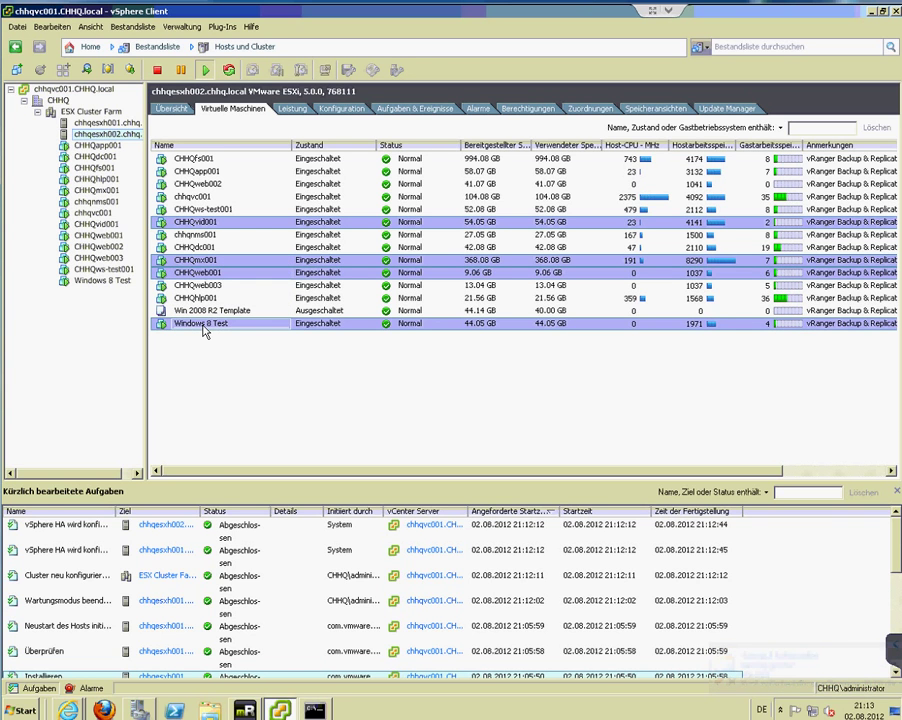
- Migrate the selected virtual machines to host chhqesxh001 by changing only the host, with high vMotion priority
{"action": "right_click", "coordinate": [204, 328]}
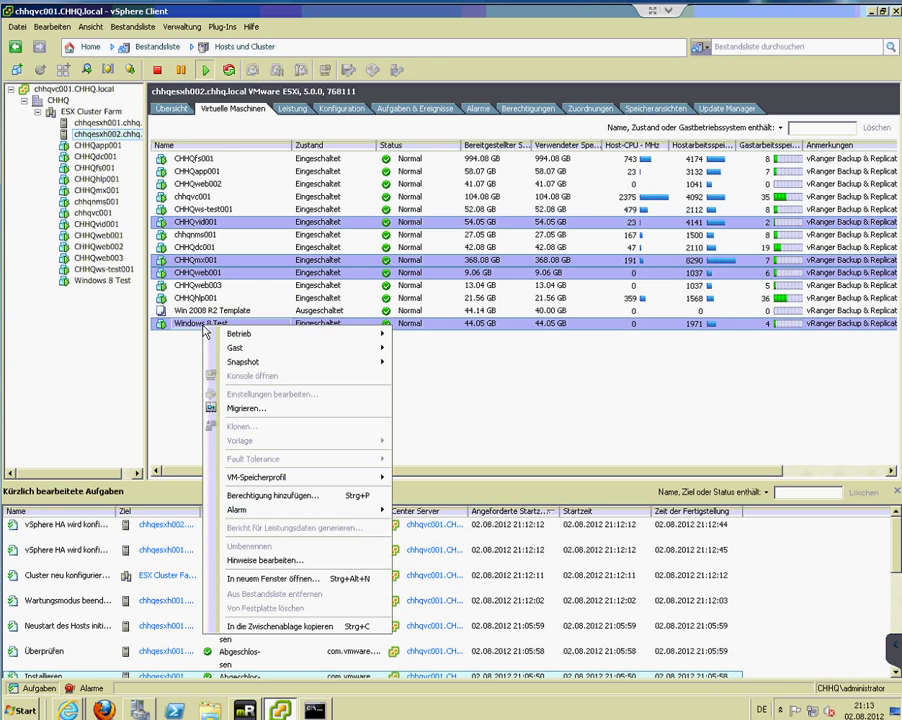
{"action": "left_click", "coordinate": [247, 409]}
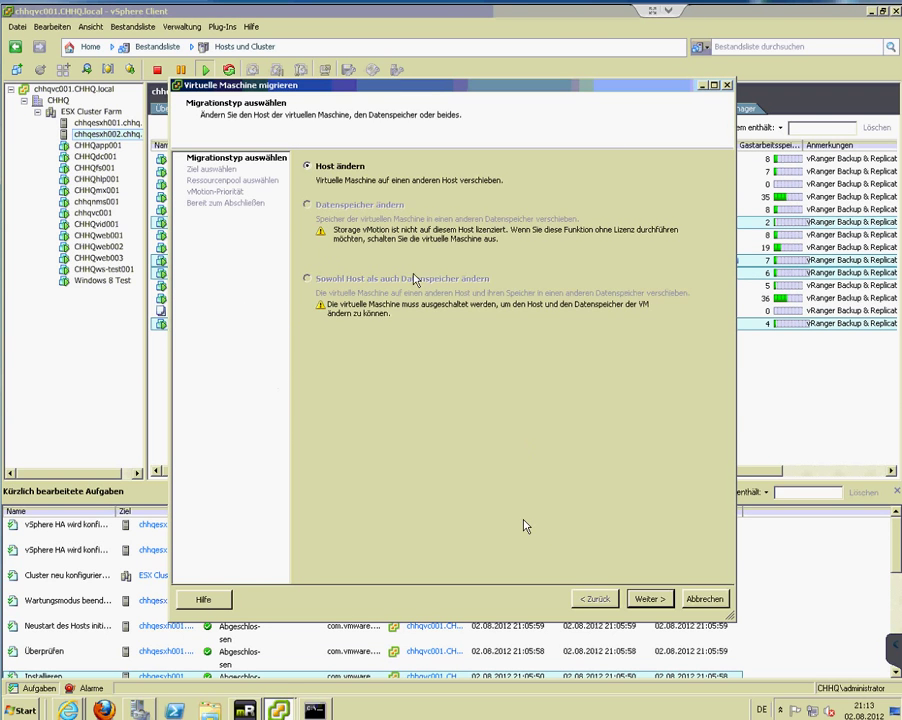
{"action": "left_click", "coordinate": [648, 598]}
{"action": "left_click", "coordinate": [316, 171]}
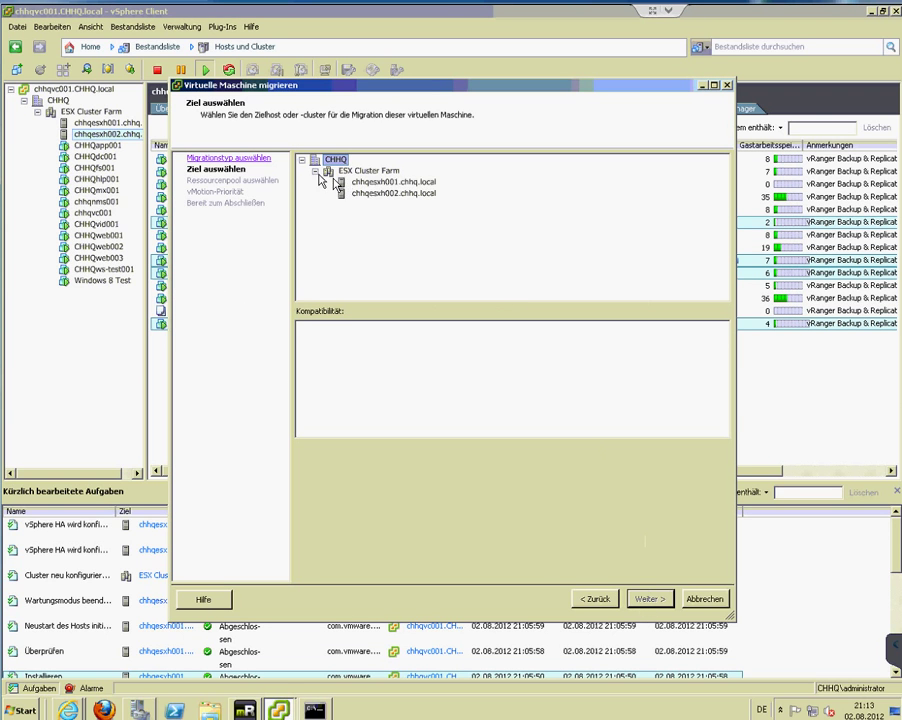
{"action": "left_click", "coordinate": [400, 193]}
{"action": "left_click", "coordinate": [646, 598]}
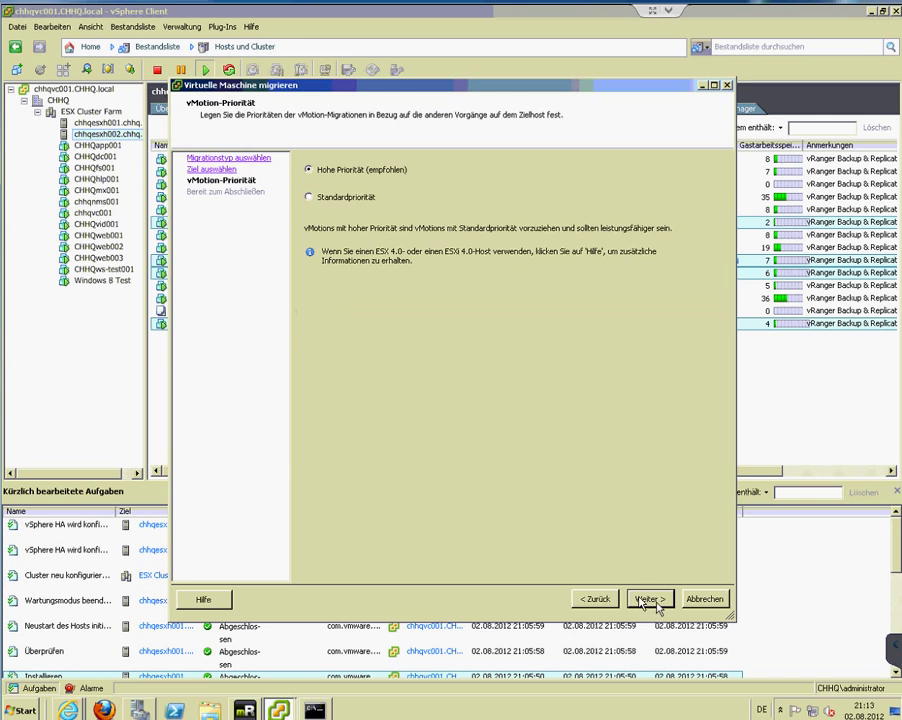
{"action": "left_click", "coordinate": [648, 598]}
{"action": "left_click", "coordinate": [650, 598]}
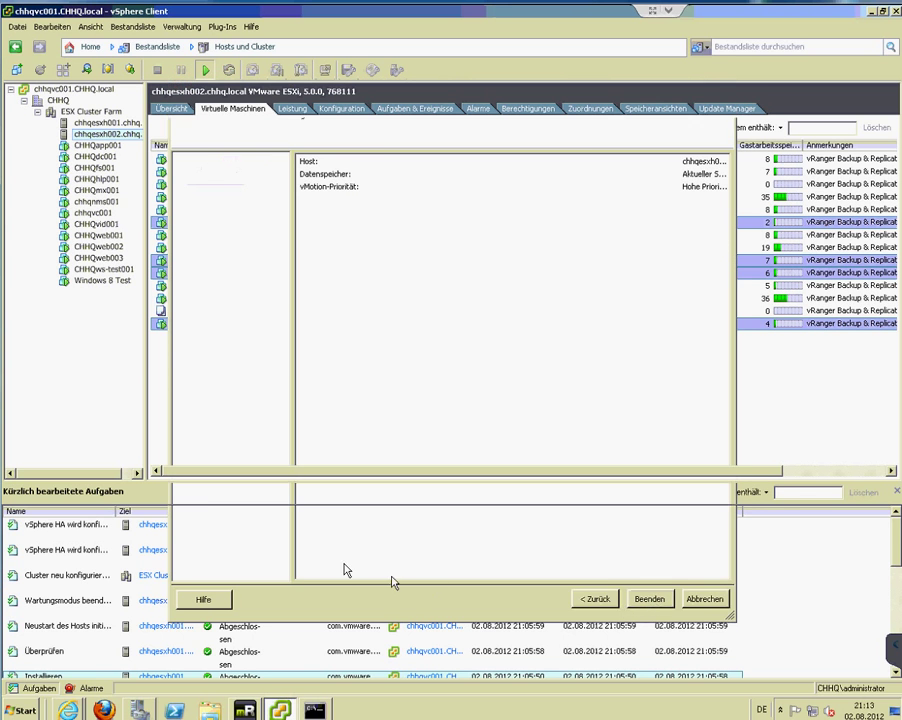